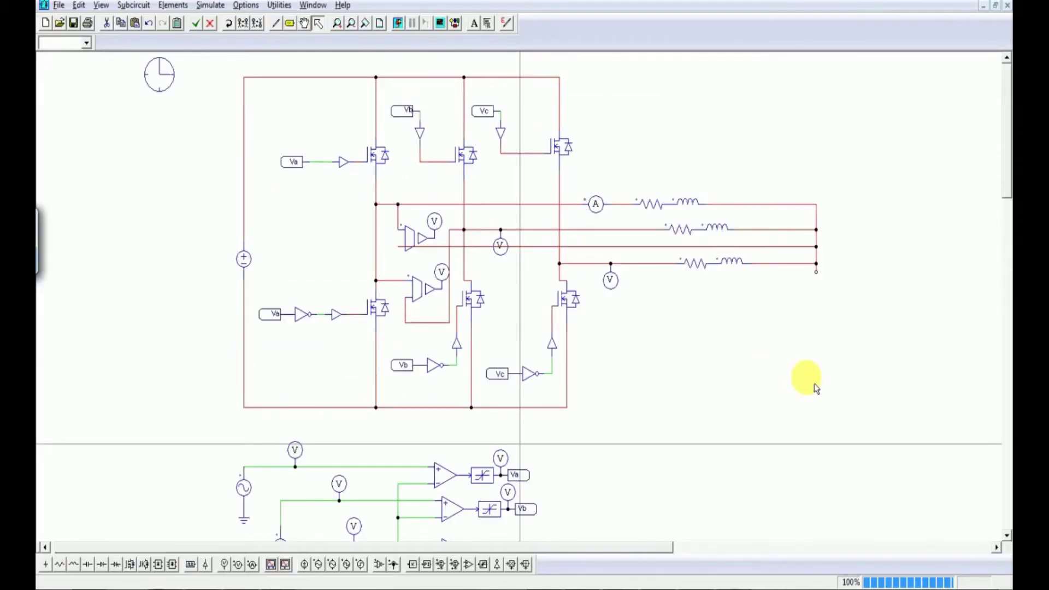
# - Point out the three upper MOSFET switches of the inverter bridge in turn
pyautogui.click(390, 167)
pyautogui.click(470, 157)
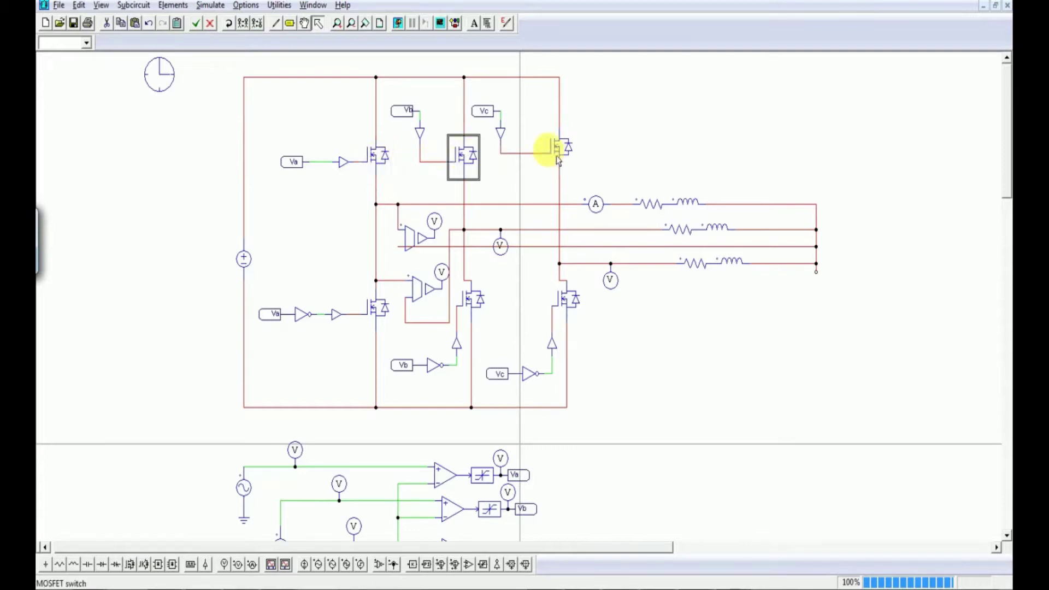
pyautogui.click(563, 150)
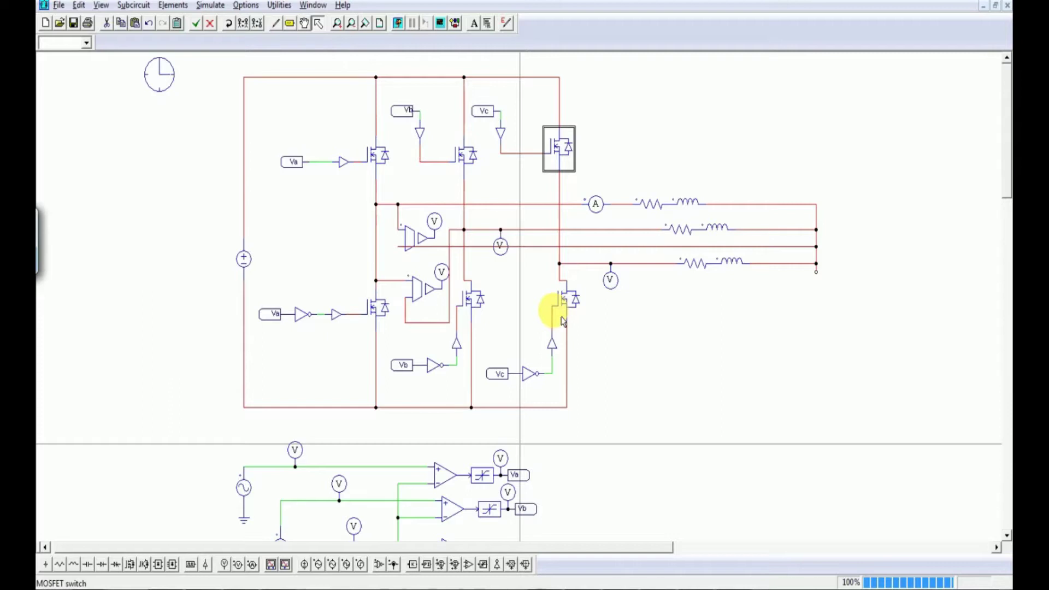
# - Scroll down to the sine-triangle comparator control circuit below the inverter
pyautogui.scroll(-2, 377, 241)
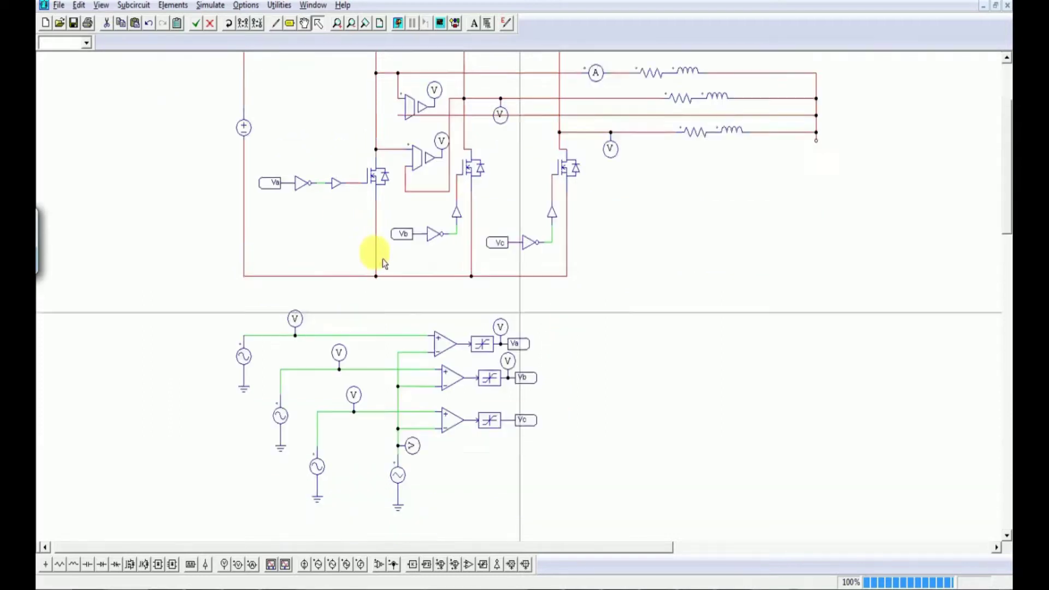
pyautogui.scroll(-4, 382, 262)
pyautogui.scroll(2, 383, 270)
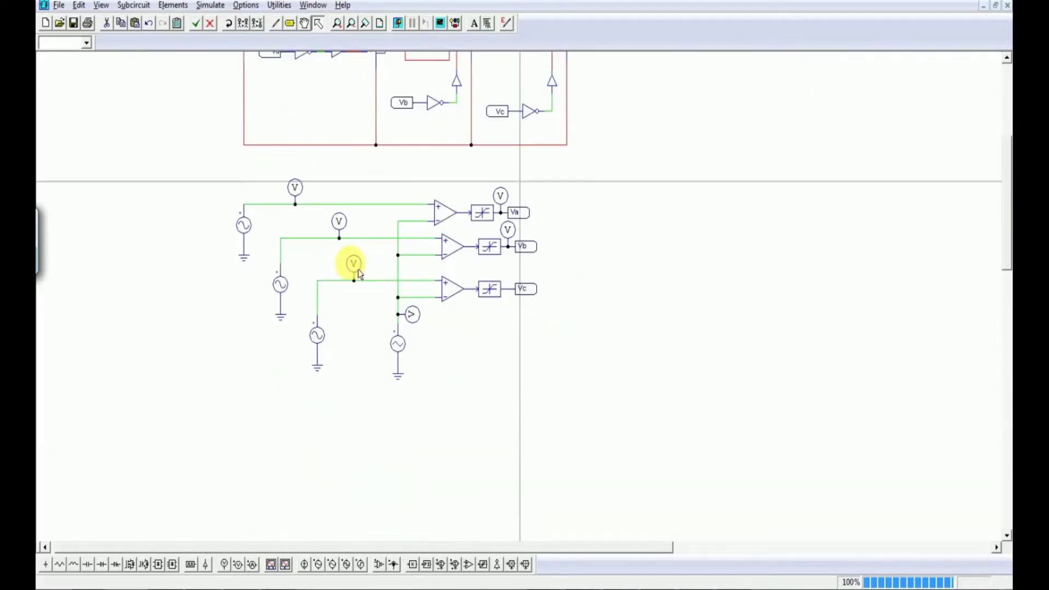
pyautogui.doubleClick(253, 239)
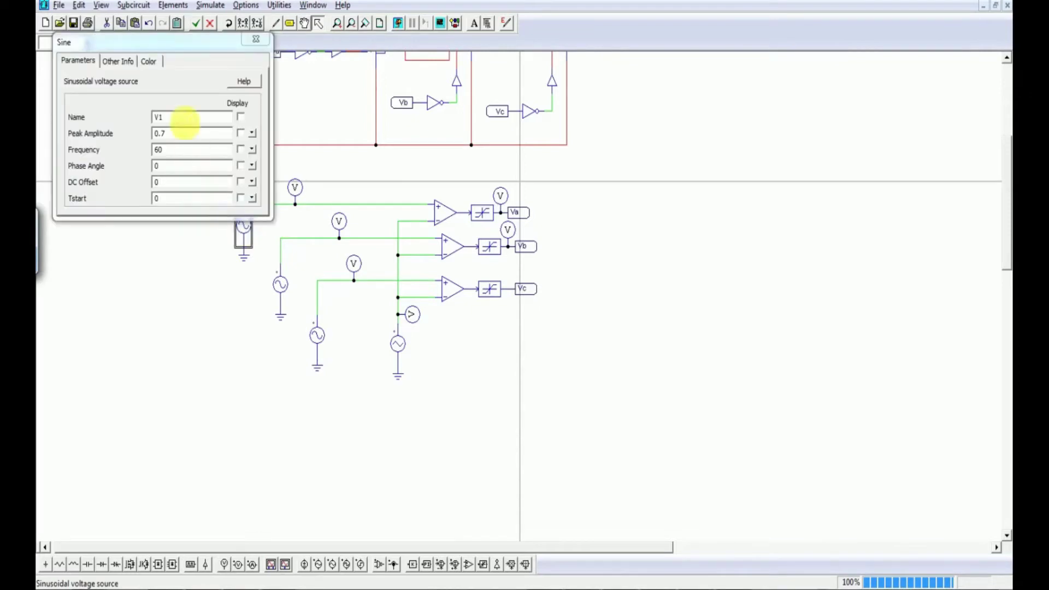
pyautogui.moveTo(192, 47); pyautogui.dragTo(579, 146)
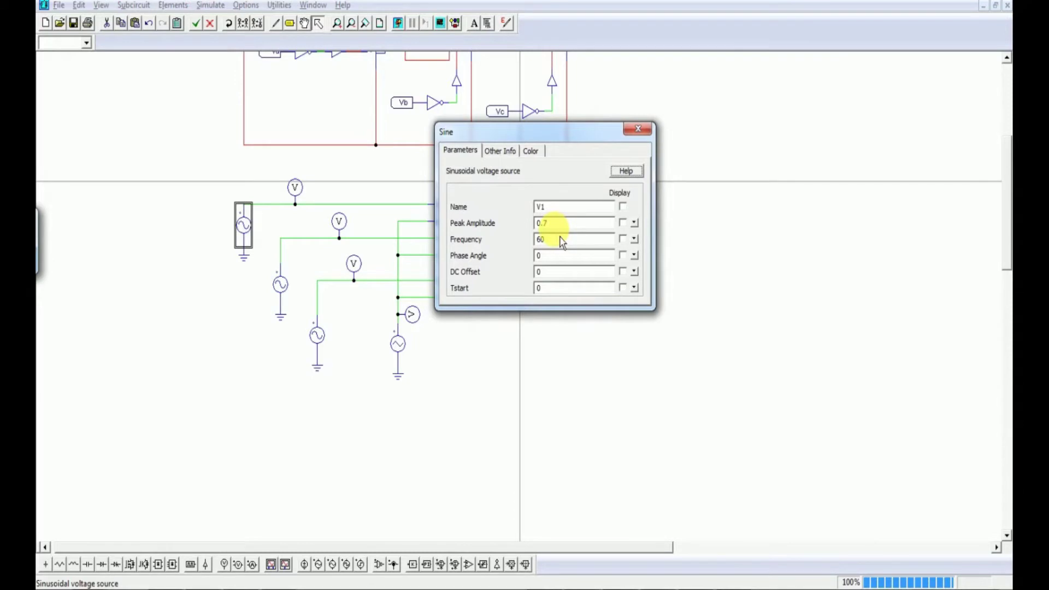
pyautogui.click(638, 130)
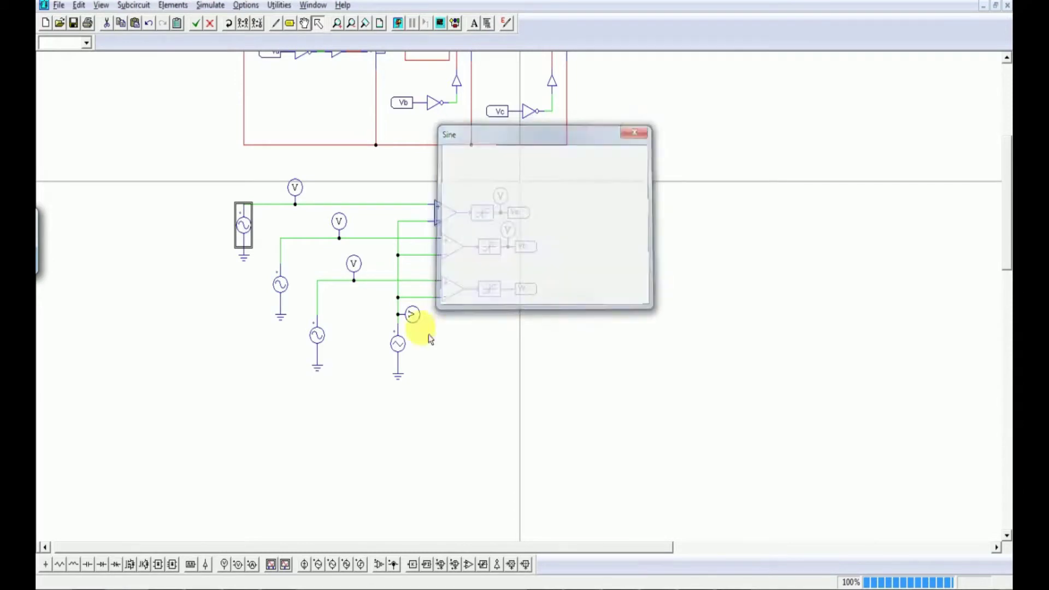
pyautogui.doubleClick(398, 345)
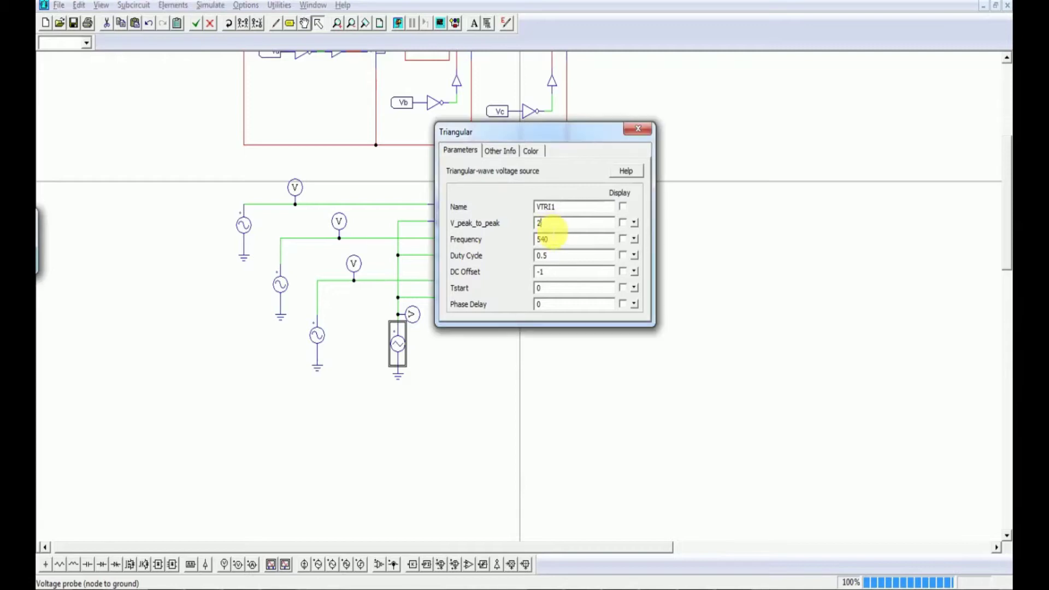
pyautogui.click(638, 130)
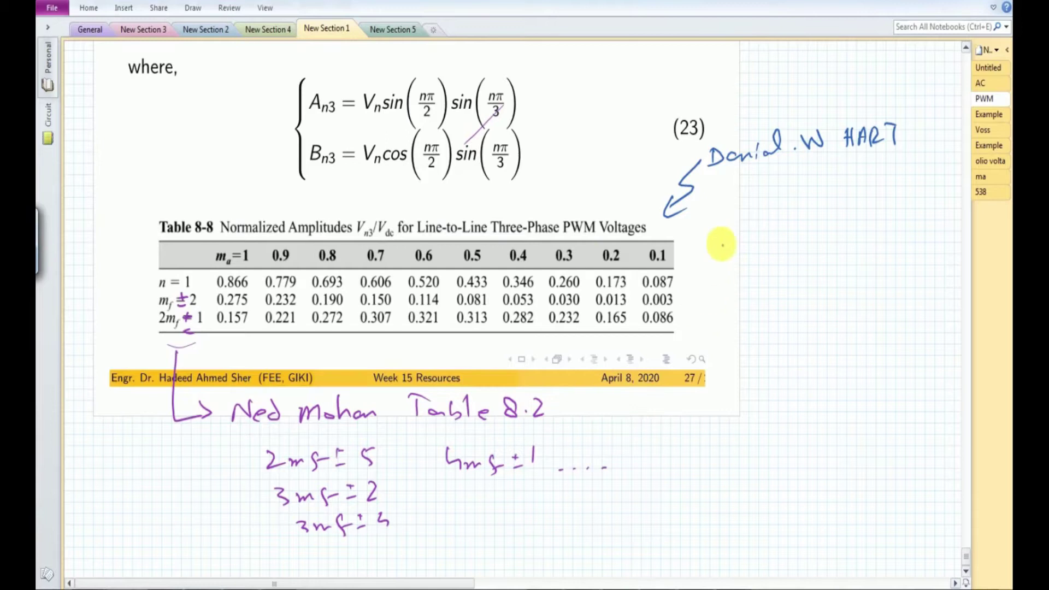
# - Sketch axes and a triangular carrier with peaks labelled 1 and −1
pyautogui.moveTo(766, 221); pyautogui.dragTo(759, 336)
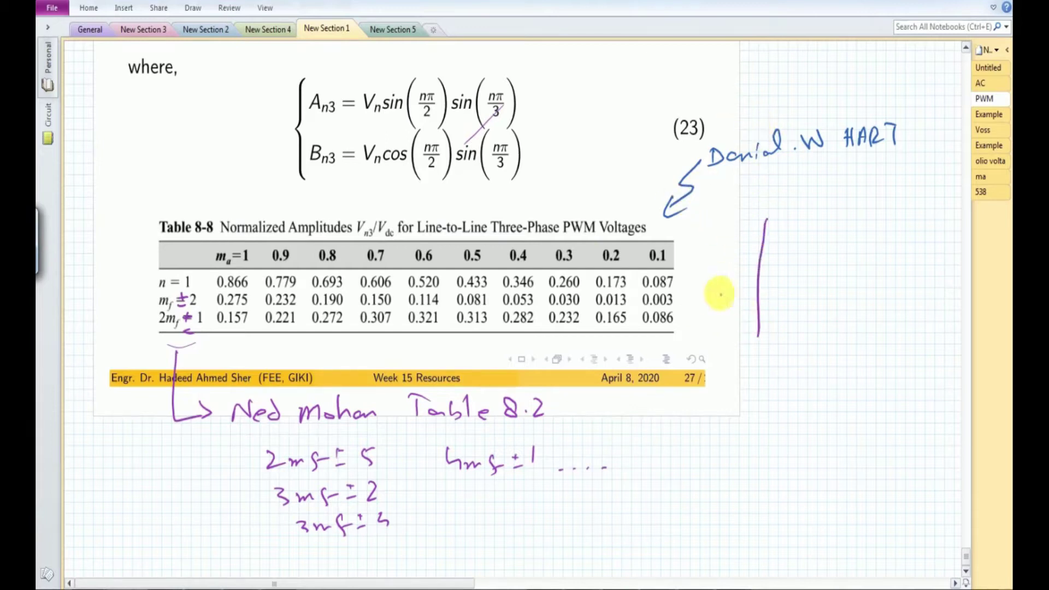
pyautogui.moveTo(719, 293); pyautogui.dragTo(902, 283)
pyautogui.moveTo(760, 292)
pyautogui.mouseDown()
pyautogui.moveTo(810, 335)
pyautogui.moveTo(852, 312)
pyautogui.moveTo(892, 223)
pyautogui.moveTo(904, 338)
pyautogui.mouseUp()
pyautogui.moveTo(786, 208); pyautogui.dragTo(794, 219)
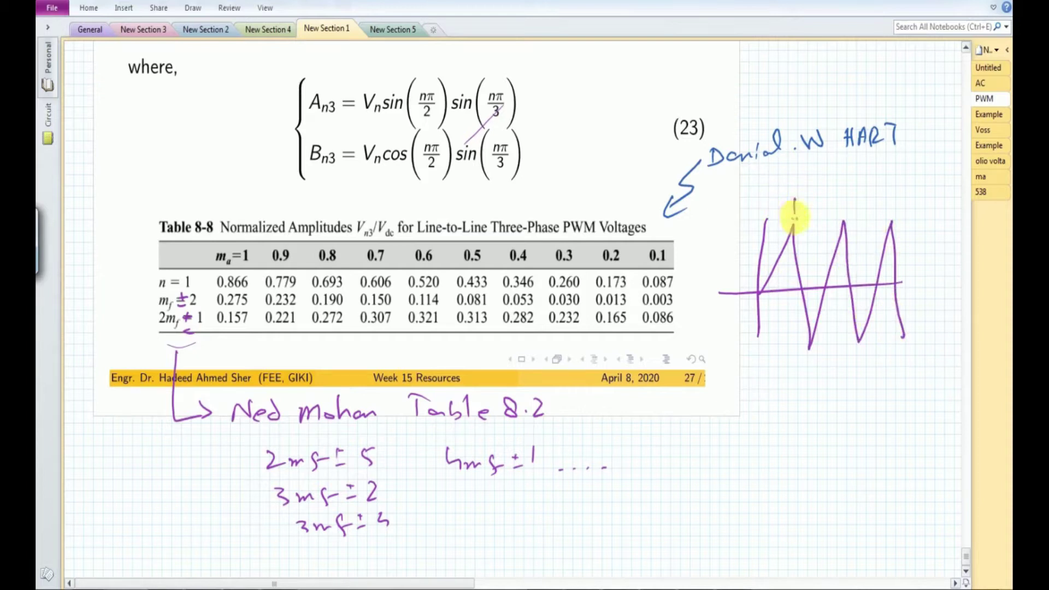
pyautogui.moveTo(784, 366); pyautogui.dragTo(804, 373)
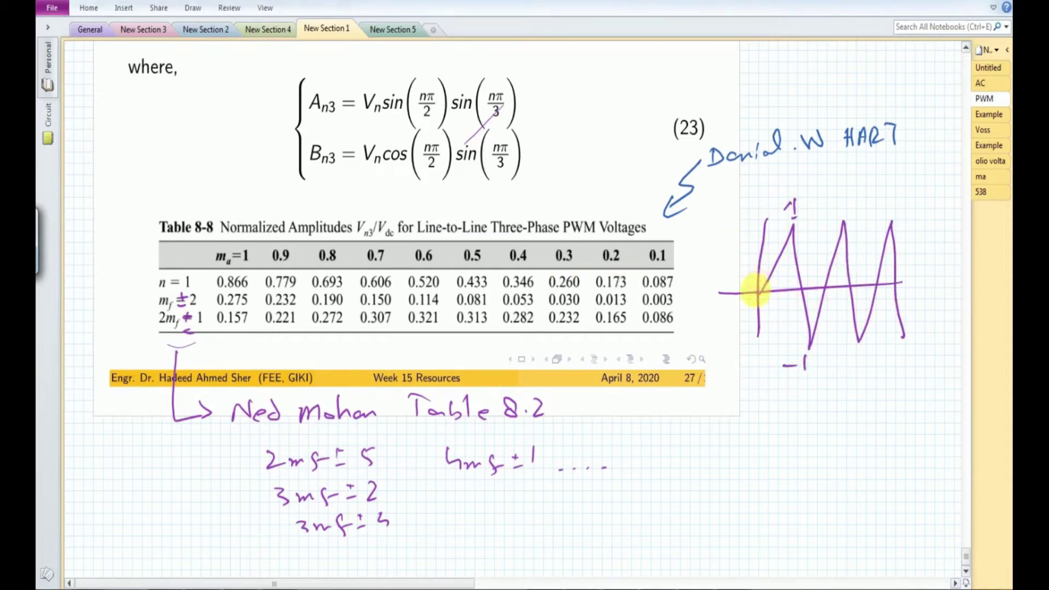
# - Draw a dotted reference level across the carrier and label it 0.7
pyautogui.moveTo(760, 288); pyautogui.dragTo(799, 247)
pyautogui.click(820, 247)
pyautogui.click(840, 245)
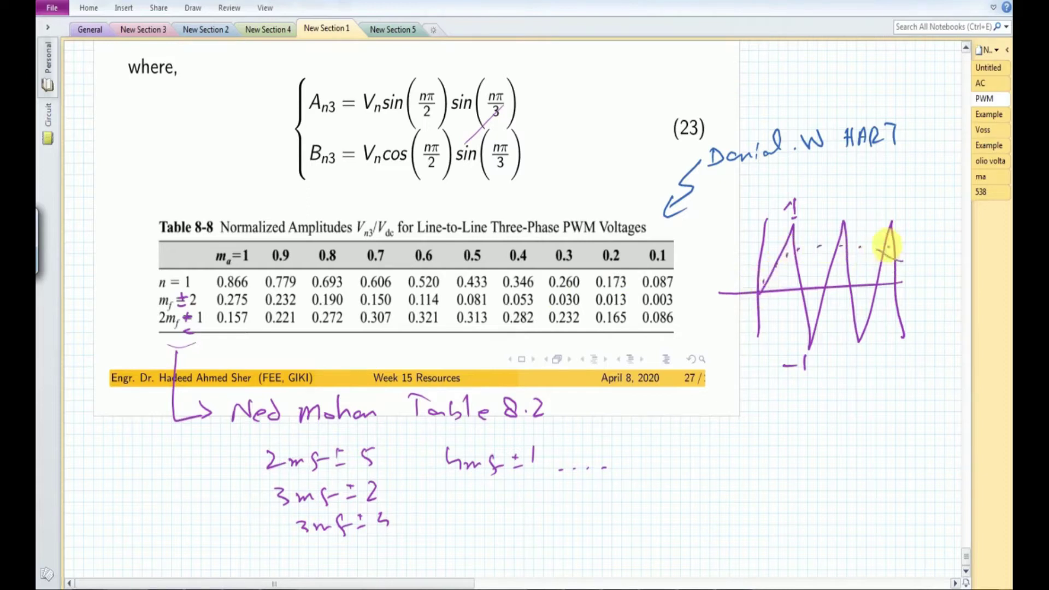
pyautogui.moveTo(877, 250); pyautogui.dragTo(903, 261)
pyautogui.moveTo(836, 206); pyautogui.dragTo(821, 247)
pyautogui.moveTo(820, 235); pyautogui.dragTo(832, 242)
pyautogui.moveTo(853, 190); pyautogui.dragTo(879, 200)
pyautogui.click(866, 196)
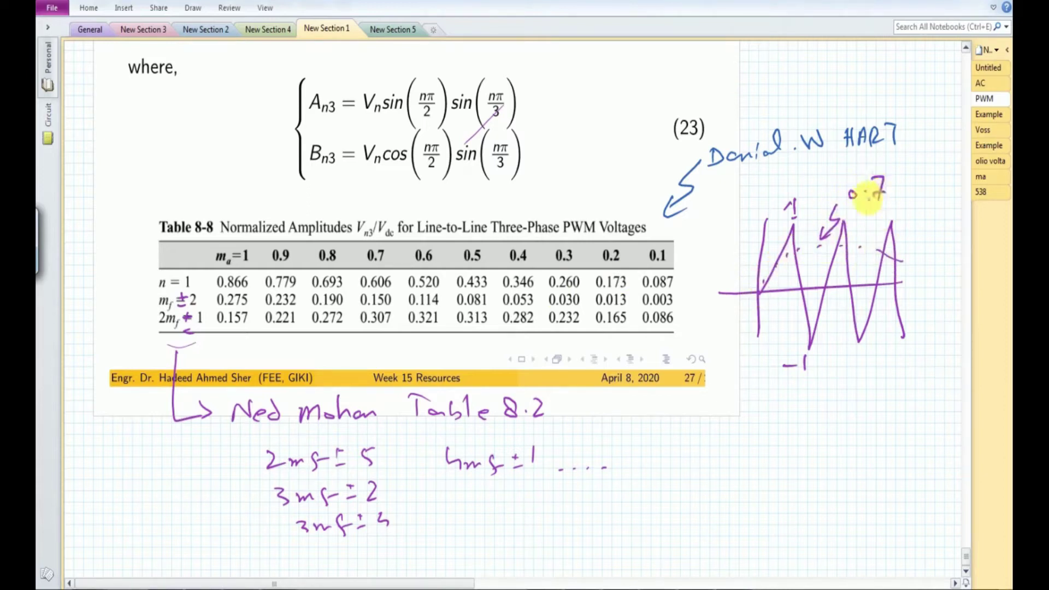
# - Write ma = 0.7 below the carrier sketch
pyautogui.moveTo(758, 411); pyautogui.dragTo(797, 407)
pyautogui.moveTo(808, 401); pyautogui.dragTo(818, 399)
pyautogui.moveTo(808, 408); pyautogui.dragTo(856, 410)
pyautogui.click(842, 398)
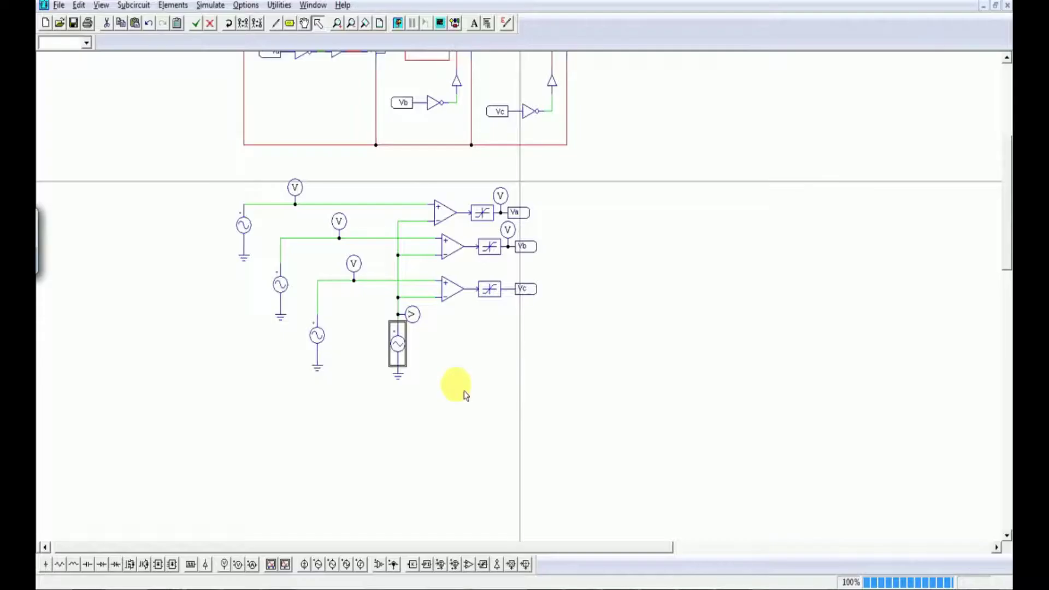
# - Recheck the 540 Hz, offset −1 triangular carrier, then show V1's 0.7 peak, 60 Hz settings
pyautogui.doubleClick(408, 348)
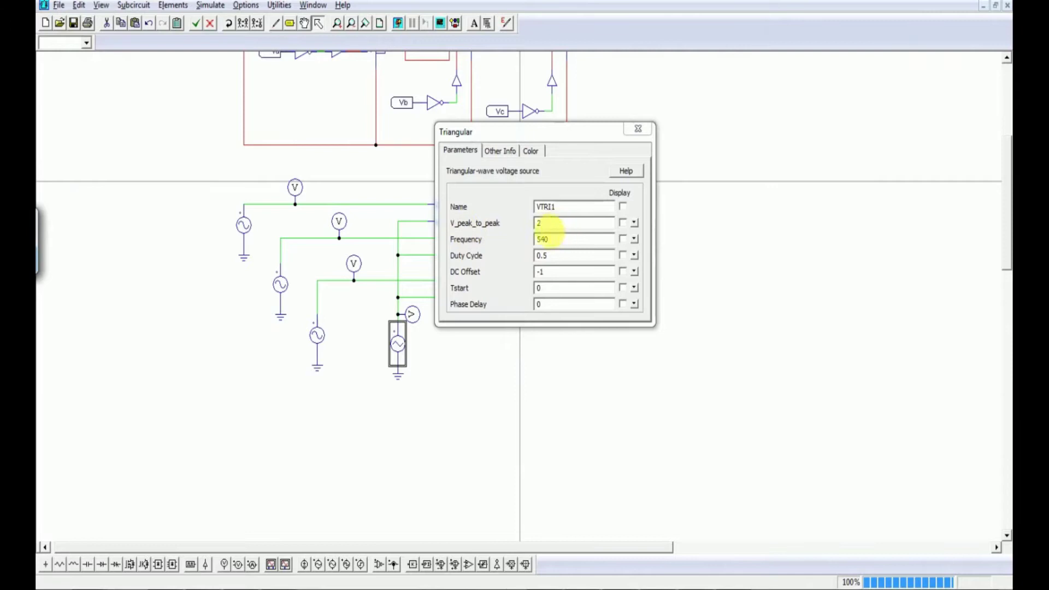
pyautogui.click(649, 134)
pyautogui.doubleClick(244, 227)
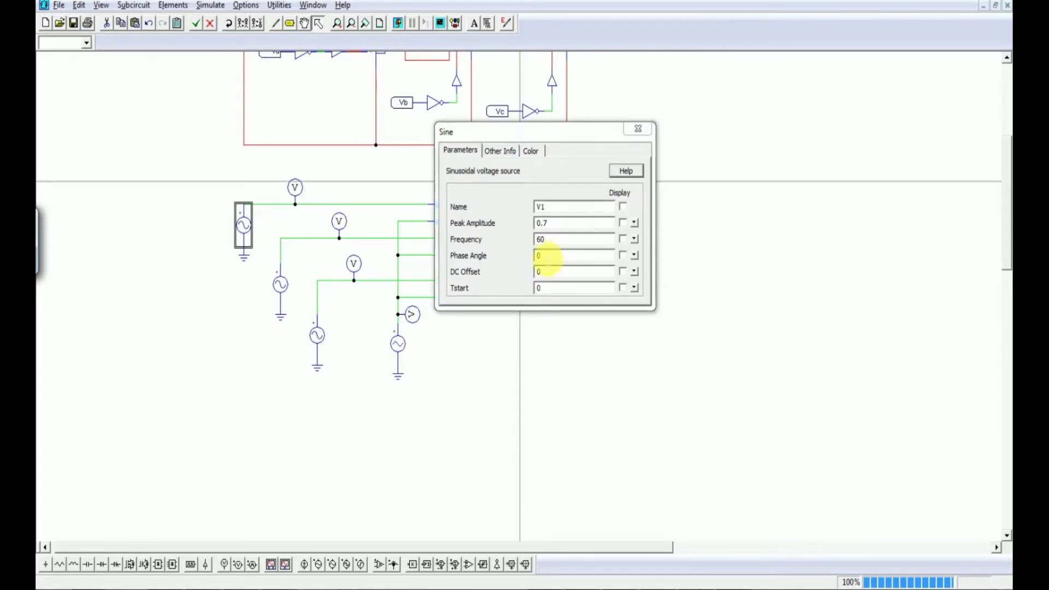
# - Check the V2 (−120°) and V3 (120°) sine reference parameters
pyautogui.click(639, 132)
pyautogui.doubleClick(285, 299)
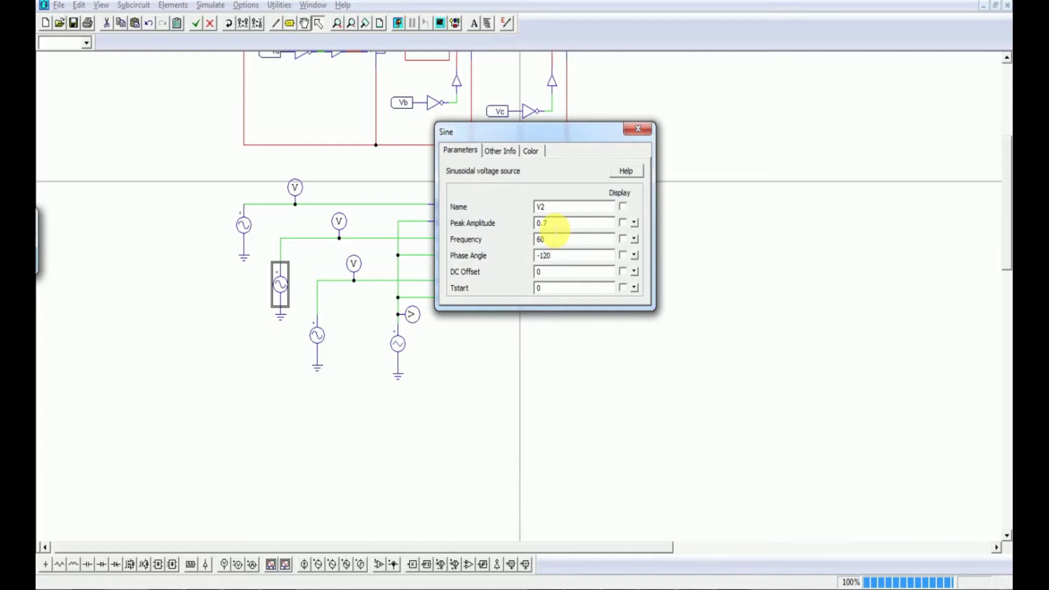
pyautogui.click(638, 129)
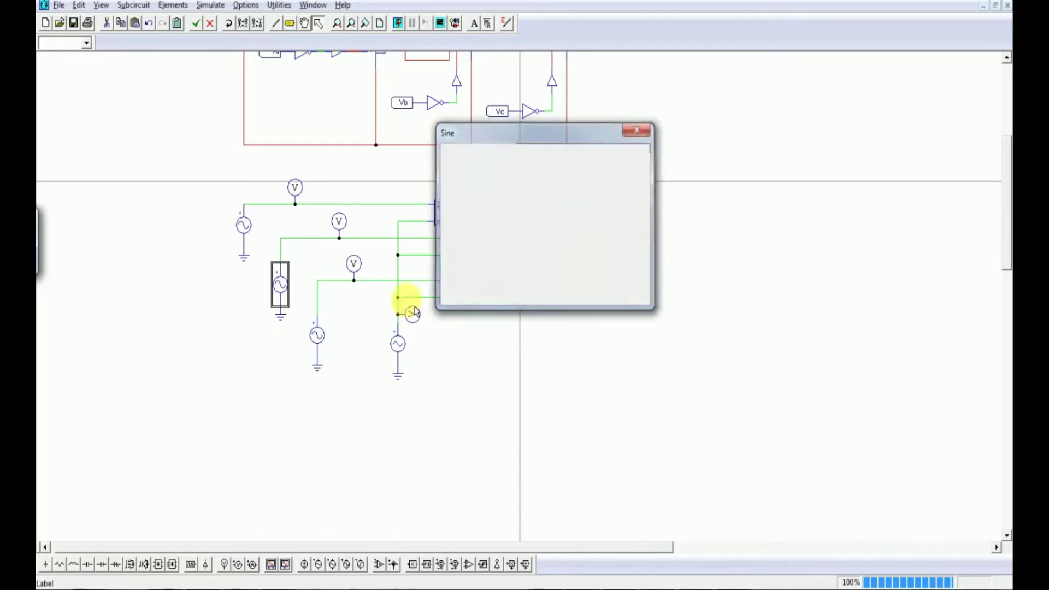
pyautogui.doubleClick(328, 348)
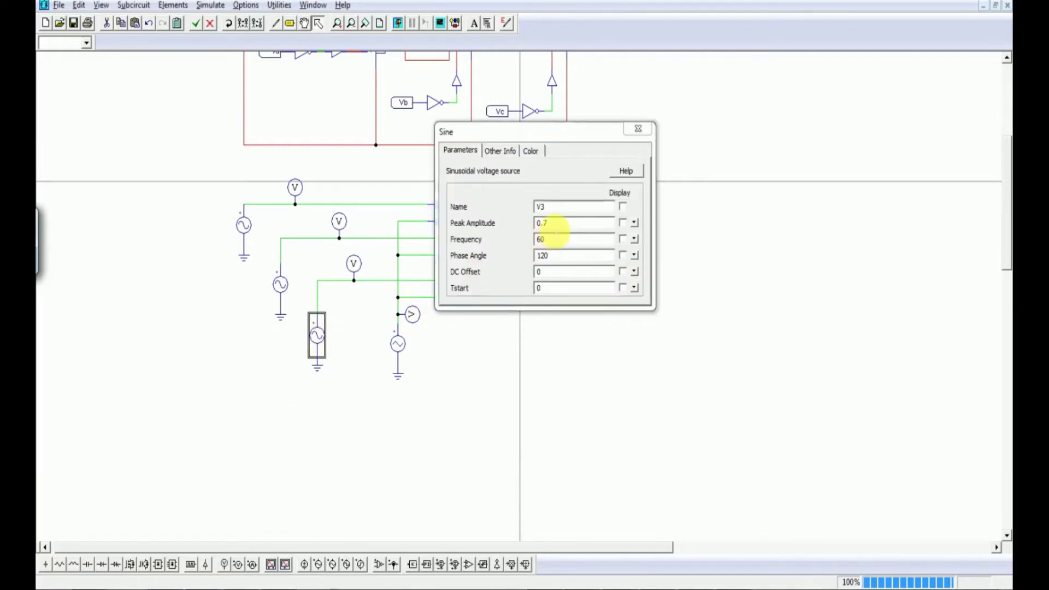
pyautogui.click(638, 129)
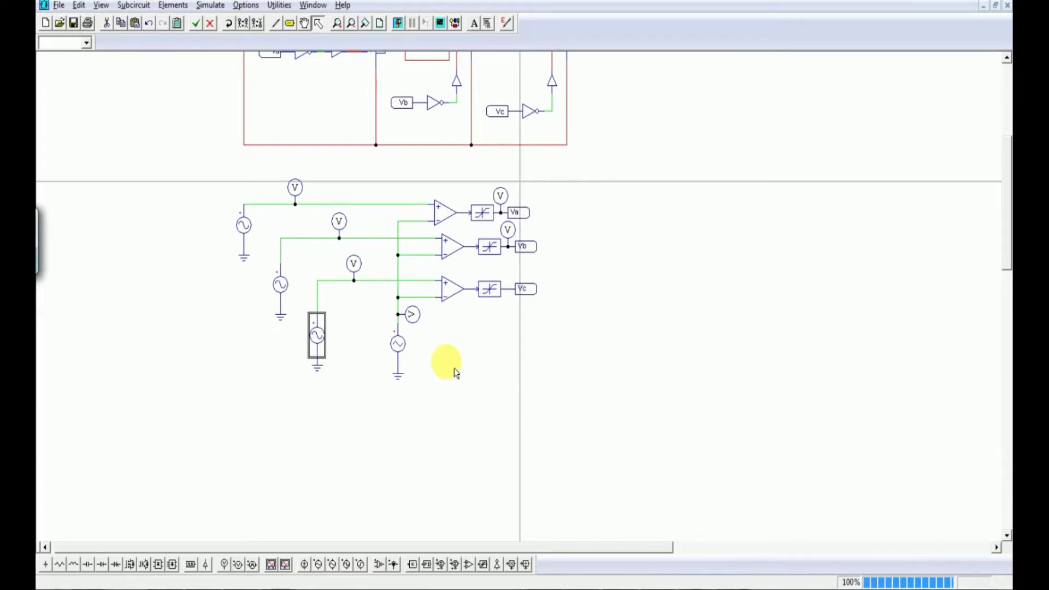
# - Recheck V1 and the carrier's 540 Hz frequency, closing every dialog
pyautogui.doubleClick(244, 226)
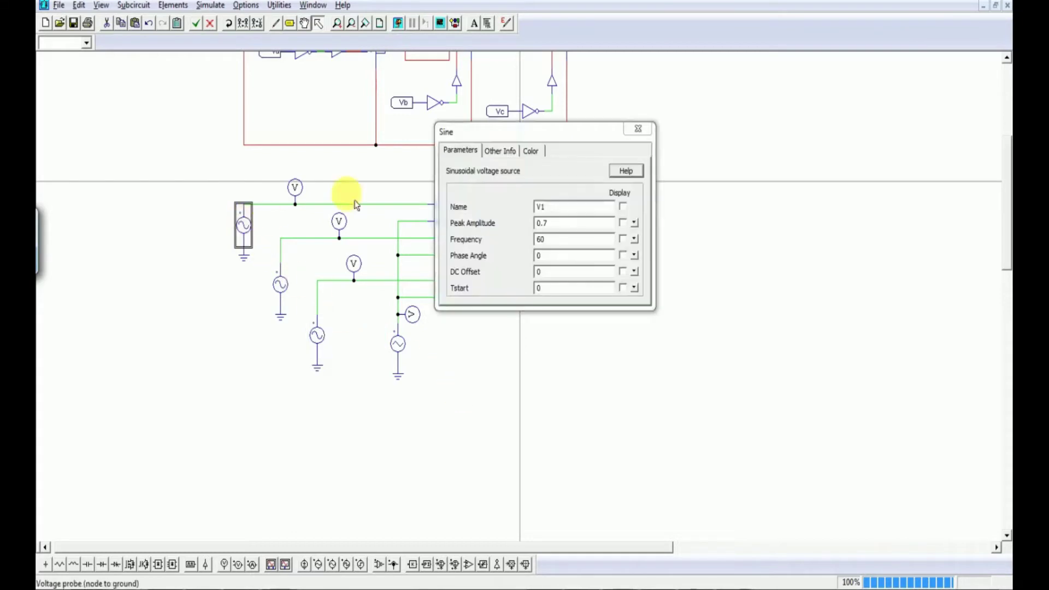
pyautogui.click(638, 129)
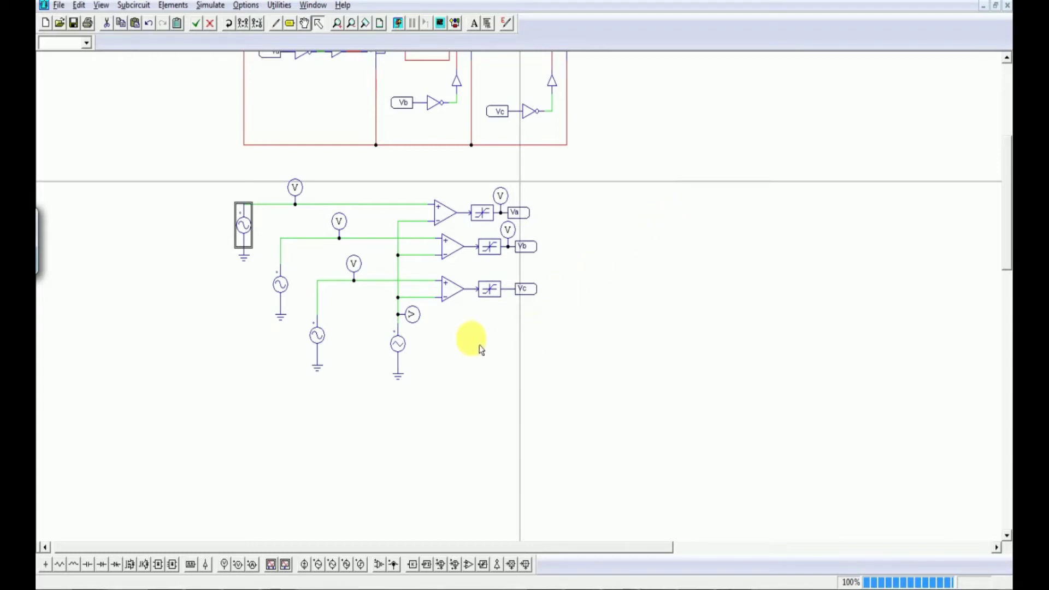
pyautogui.doubleClick(398, 345)
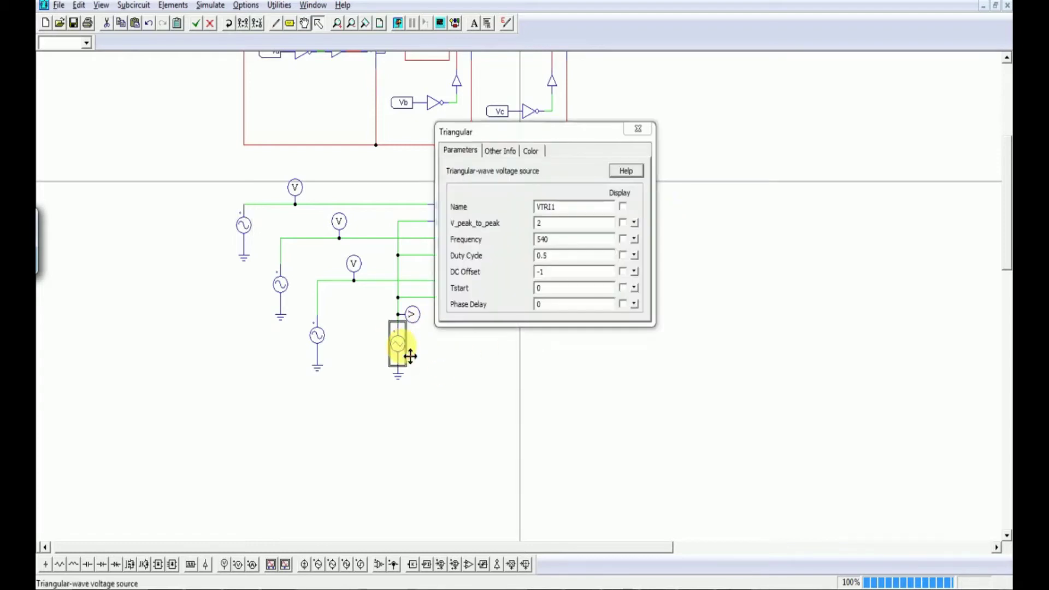
pyautogui.doubleClick(544, 240)
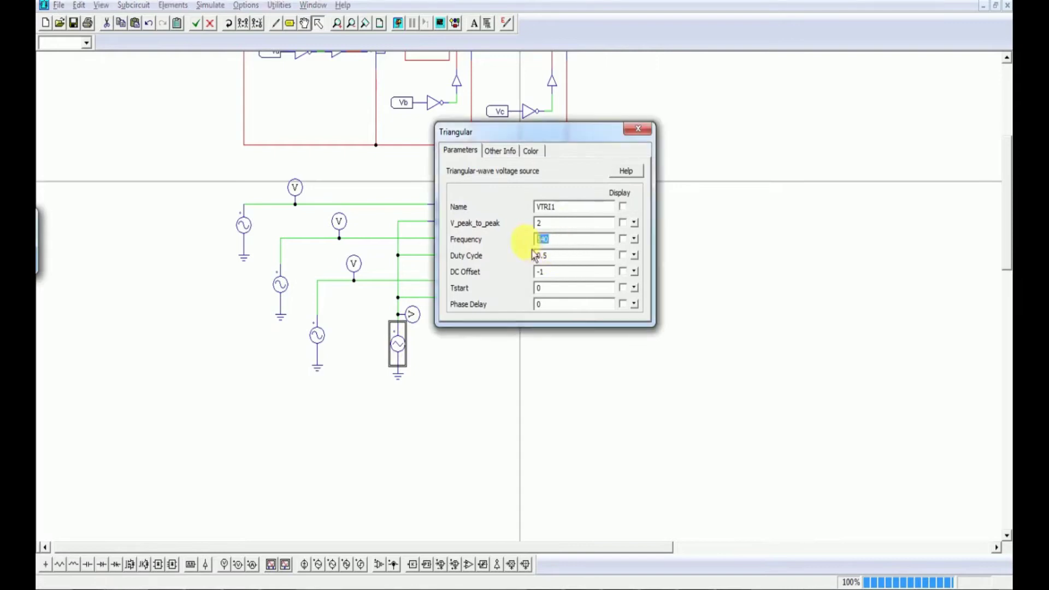
pyautogui.click(639, 129)
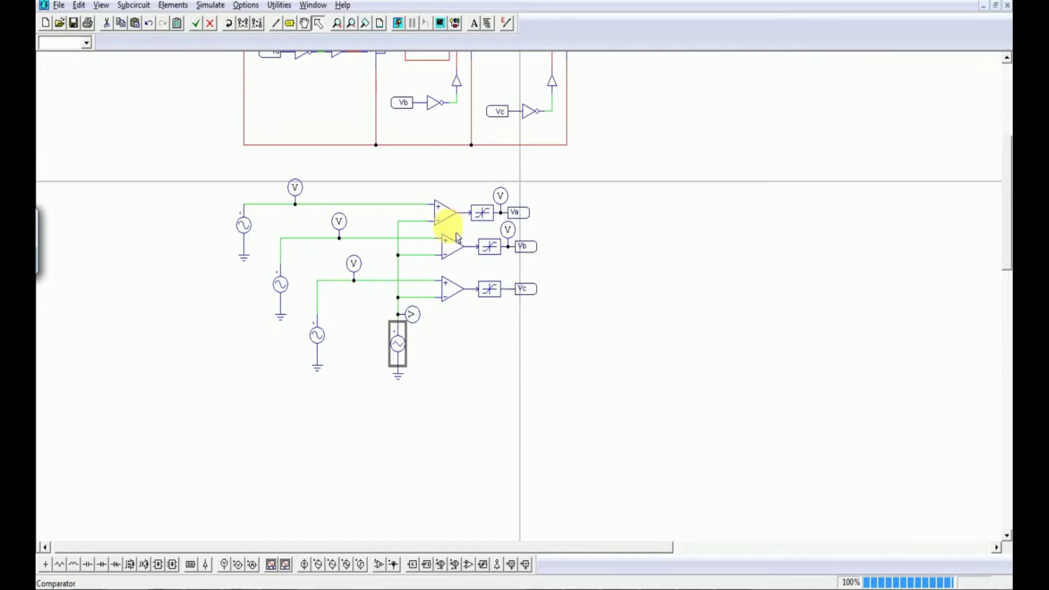
pyautogui.doubleClick(482, 213)
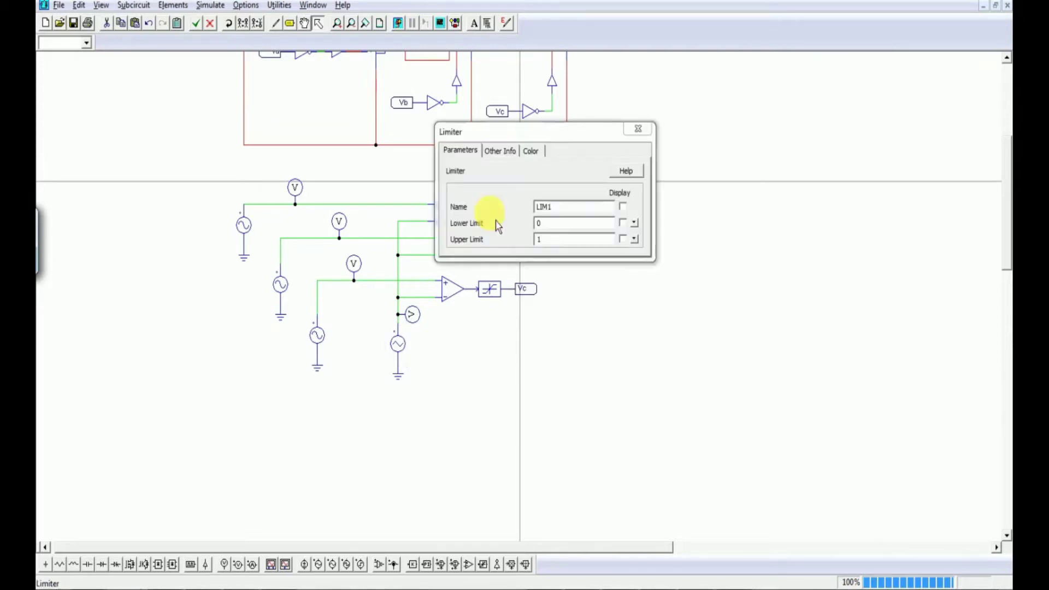
pyautogui.moveTo(528, 131); pyautogui.dragTo(676, 170)
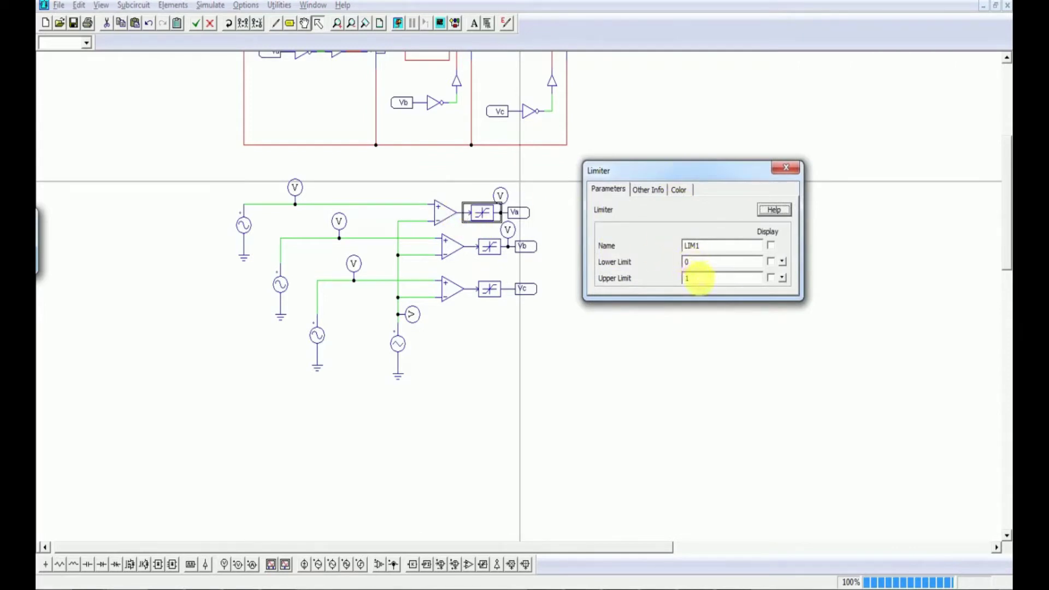
pyautogui.click(791, 179)
# - Scroll up to the inverter bridge and RL load, deselecting the limiter block
pyautogui.scroll(5, 613, 301)
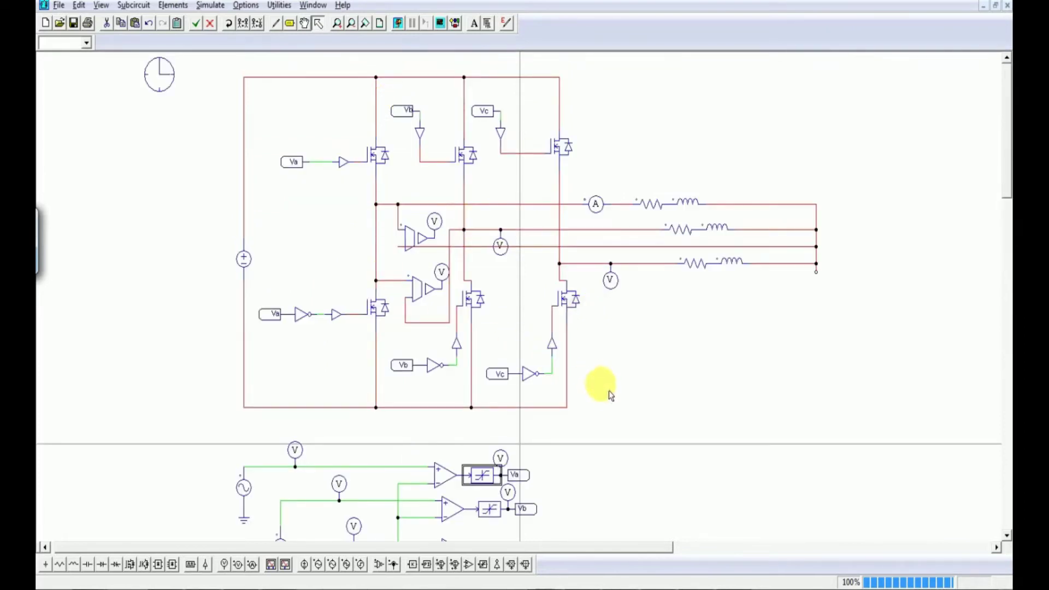
pyautogui.click(532, 489)
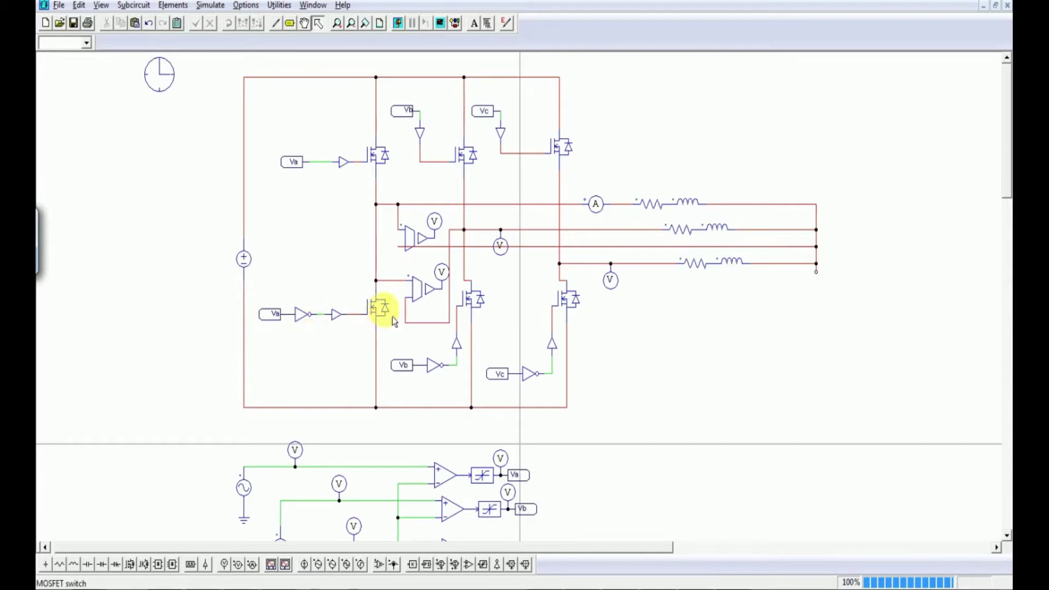
pyautogui.scroll(-3, 655, 350)
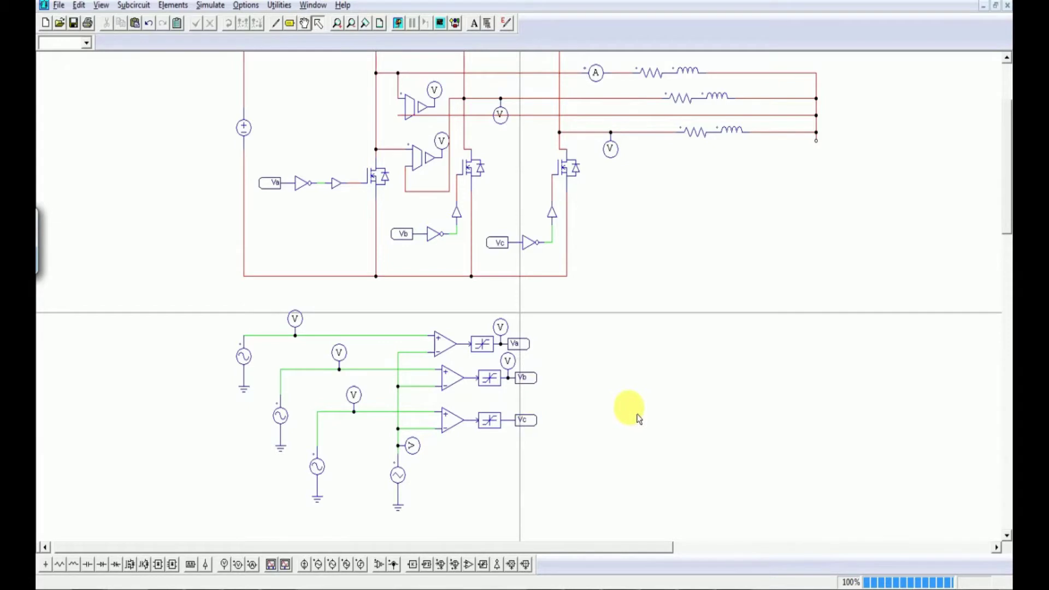
pyautogui.scroll(3, 634, 415)
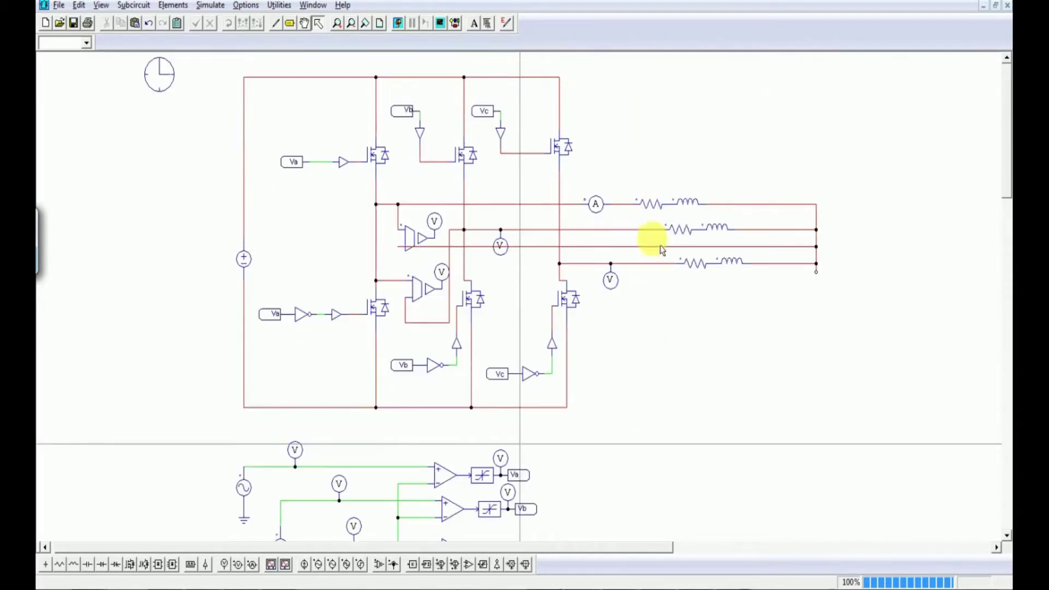
pyautogui.doubleClick(661, 204)
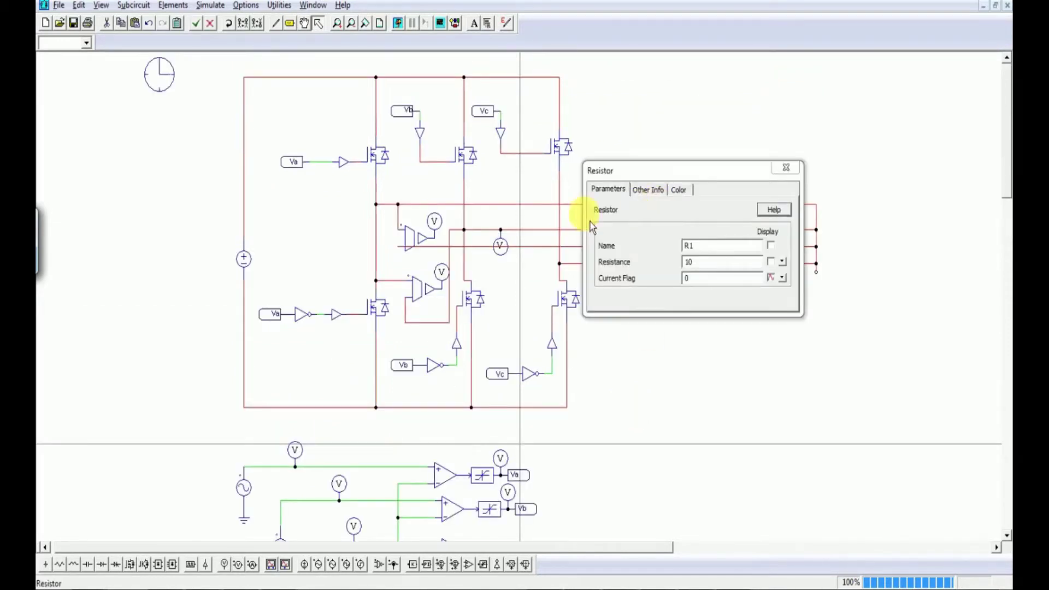
pyautogui.click(786, 168)
pyautogui.doubleClick(698, 215)
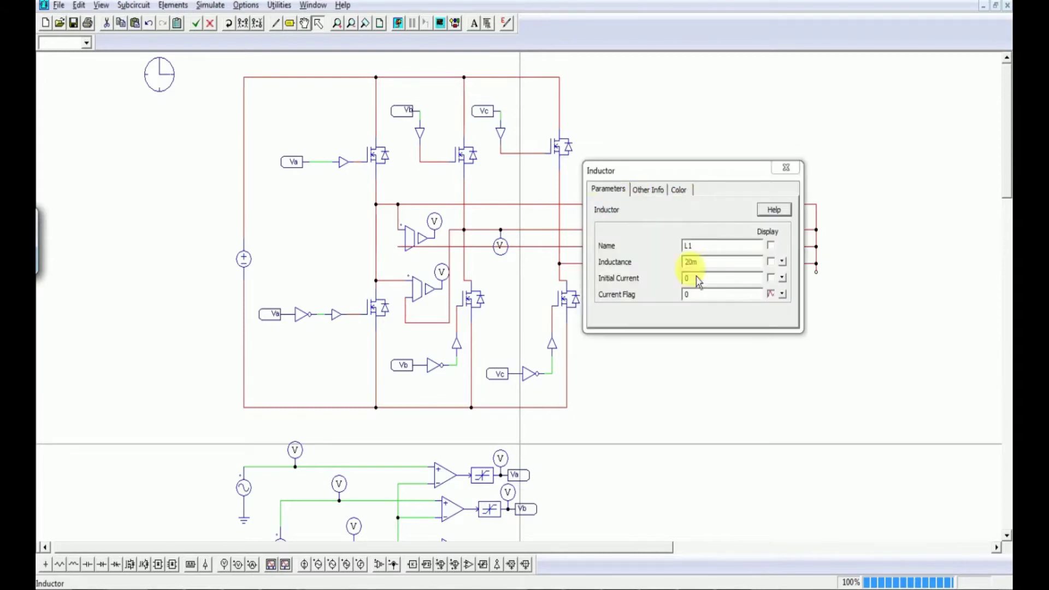
pyautogui.click(785, 167)
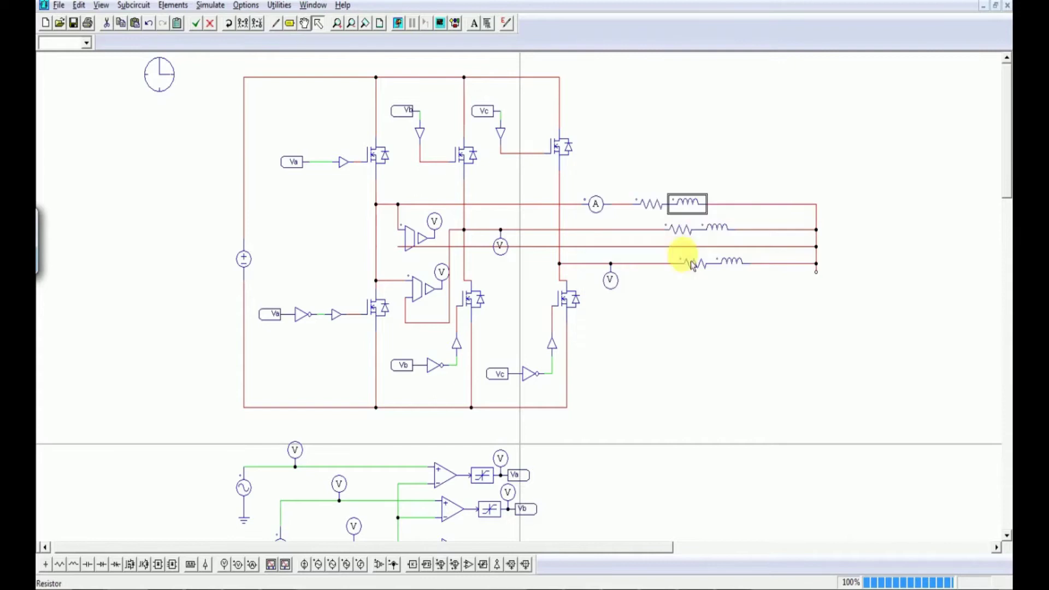
pyautogui.doubleClick(677, 229)
pyautogui.click(787, 169)
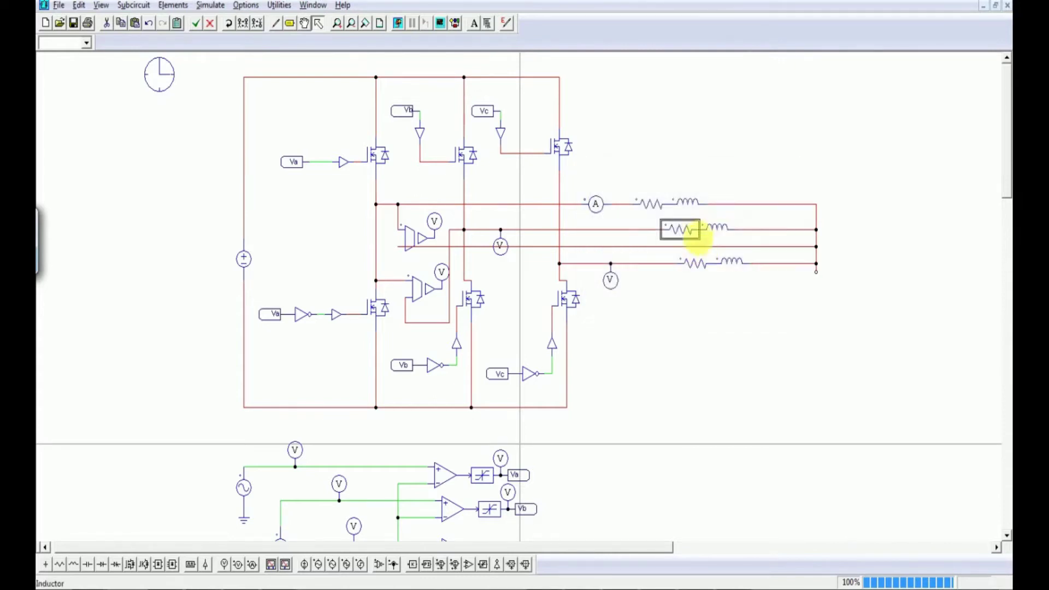
pyautogui.doubleClick(714, 228)
pyautogui.click(786, 168)
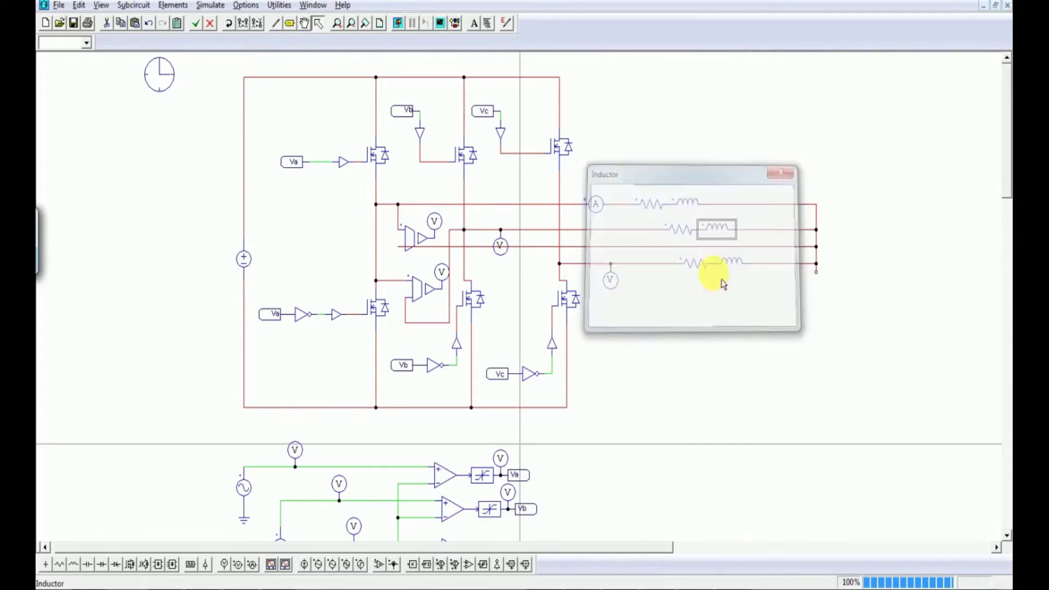
pyautogui.doubleClick(689, 258)
pyautogui.click(787, 168)
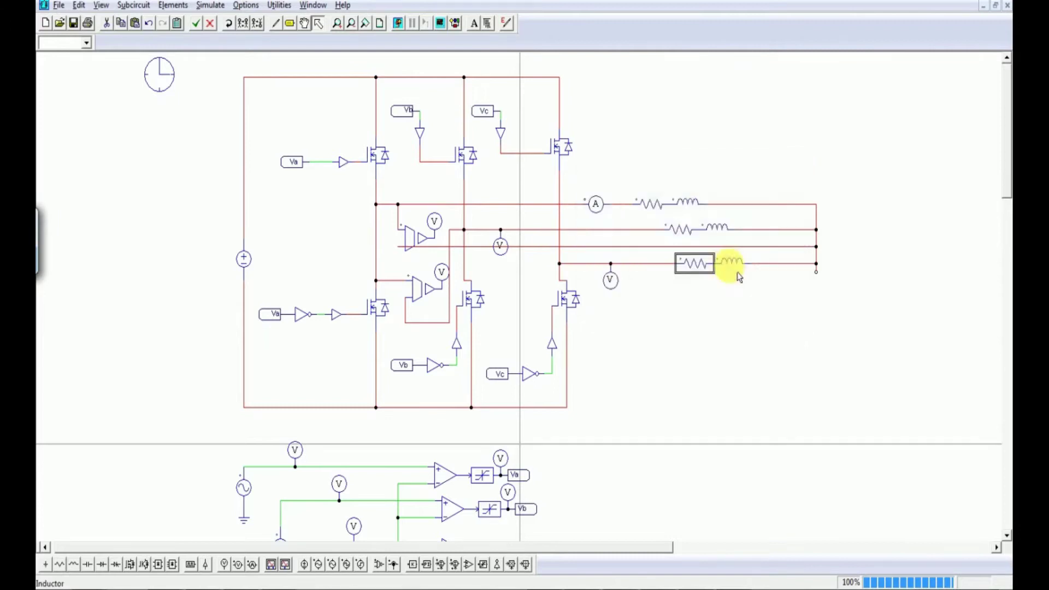
pyautogui.doubleClick(720, 263)
pyautogui.click(786, 168)
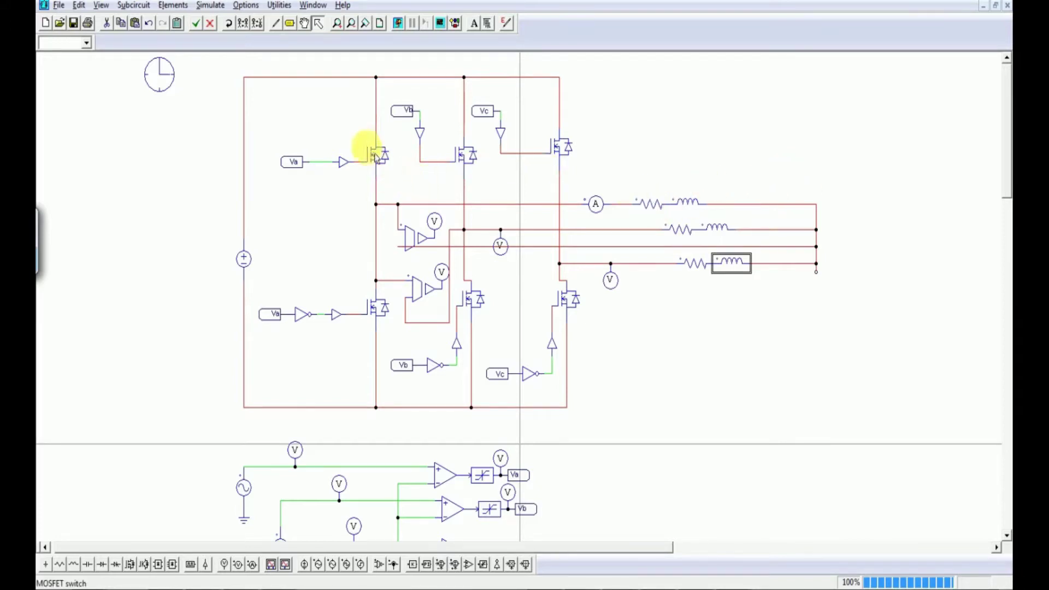
# - Confirm the DC source is 100 and nudge the voltage-sensor wire slightly lower
pyautogui.doubleClick(244, 258)
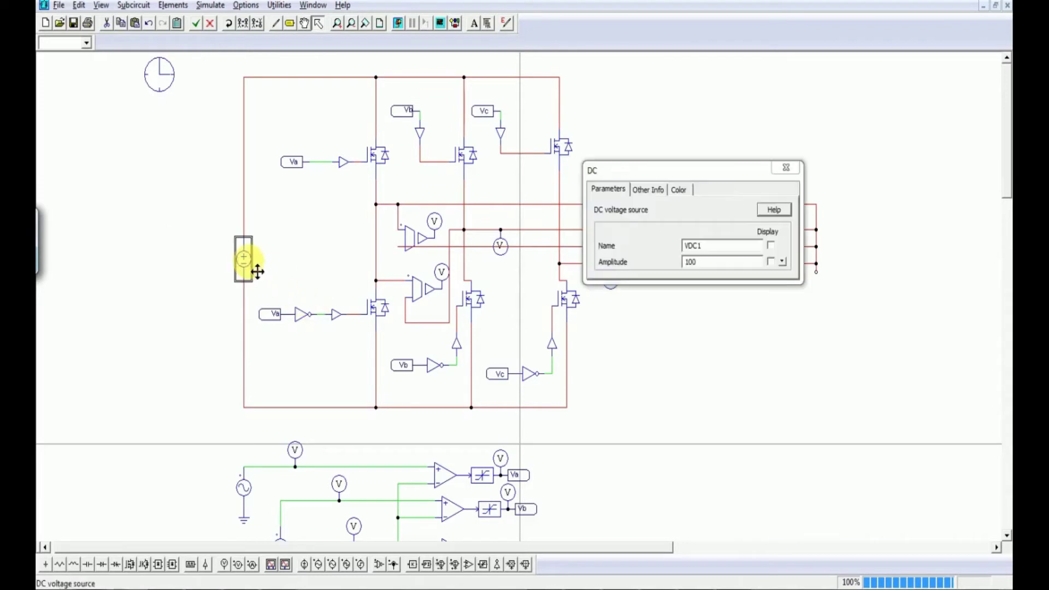
pyautogui.click(787, 168)
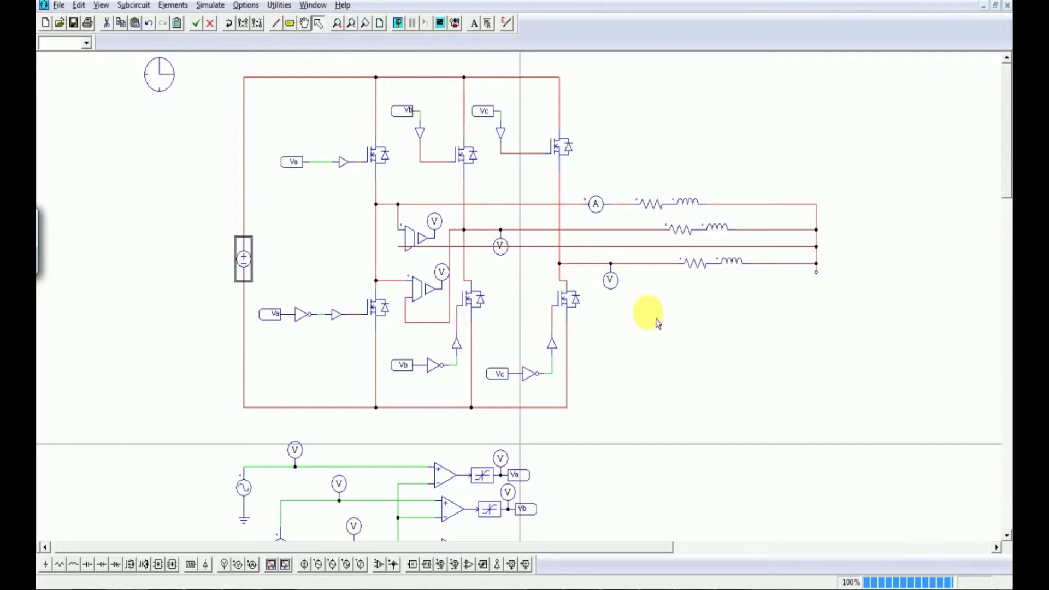
pyautogui.click(465, 257)
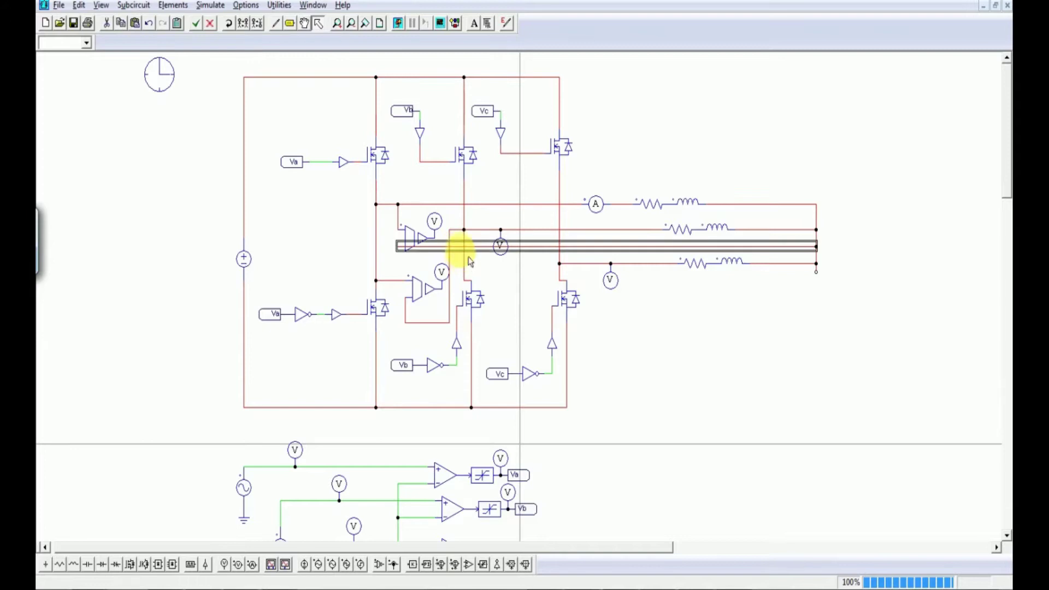
pyautogui.moveTo(468, 260); pyautogui.dragTo(468, 264)
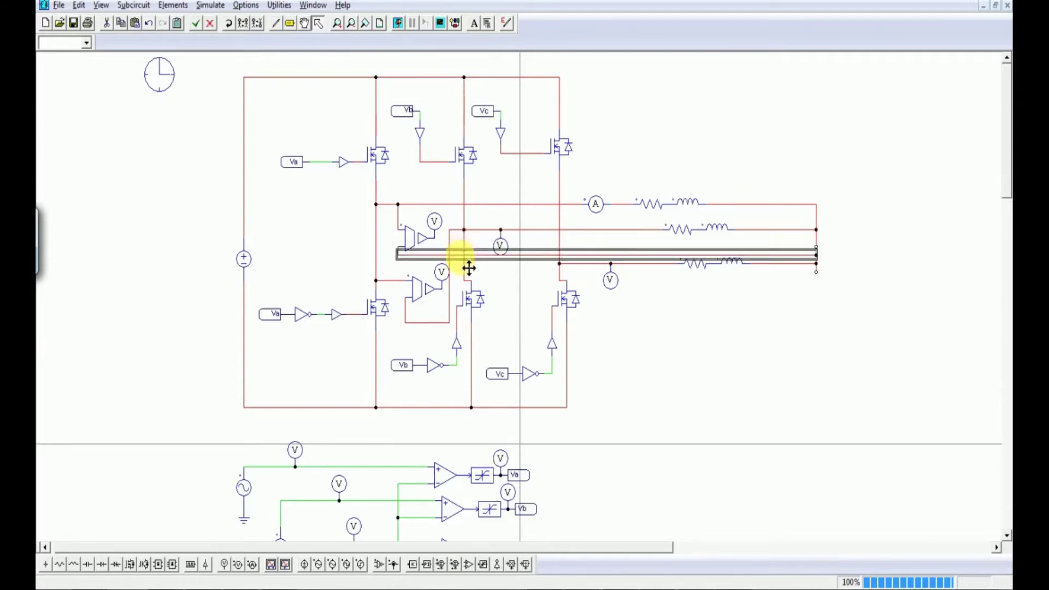
pyautogui.click(351, 246)
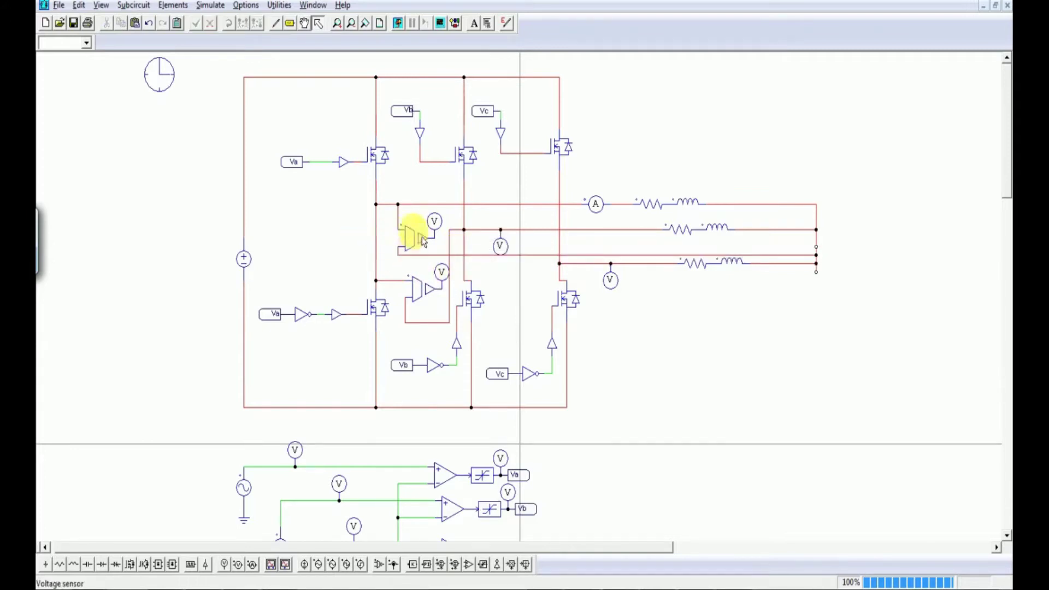
# - Review the voltage sensor, Vab probe and Ia current probe settings
pyautogui.doubleClick(415, 235)
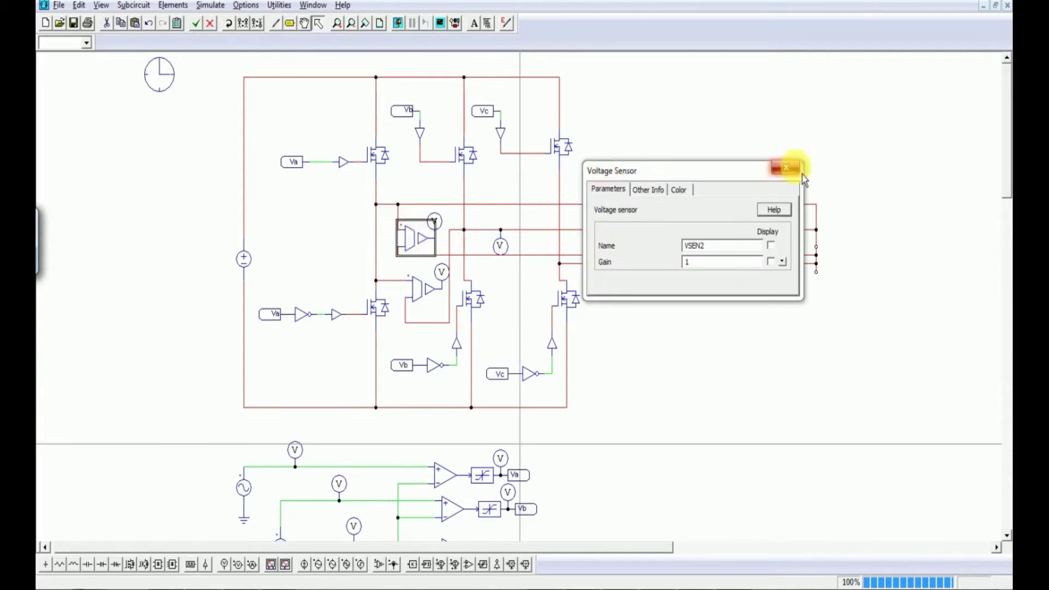
pyautogui.click(786, 168)
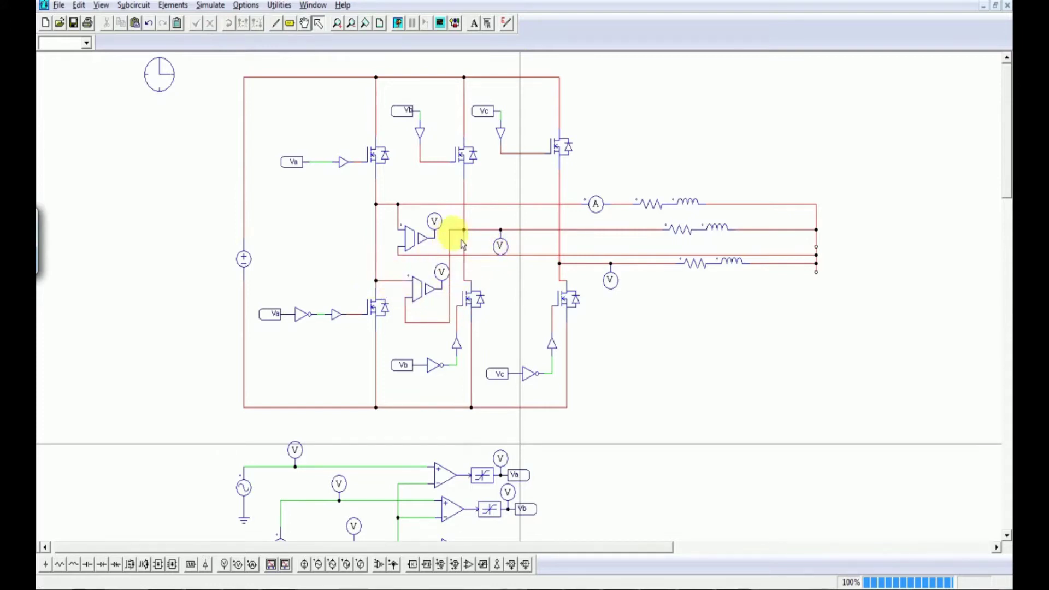
pyautogui.doubleClick(442, 271)
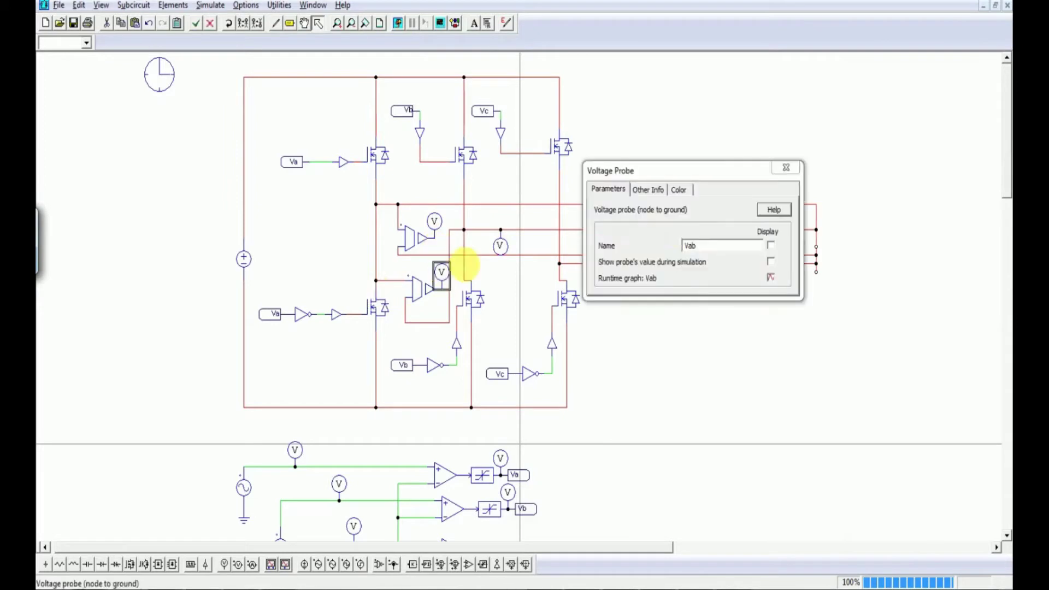
pyautogui.click(787, 168)
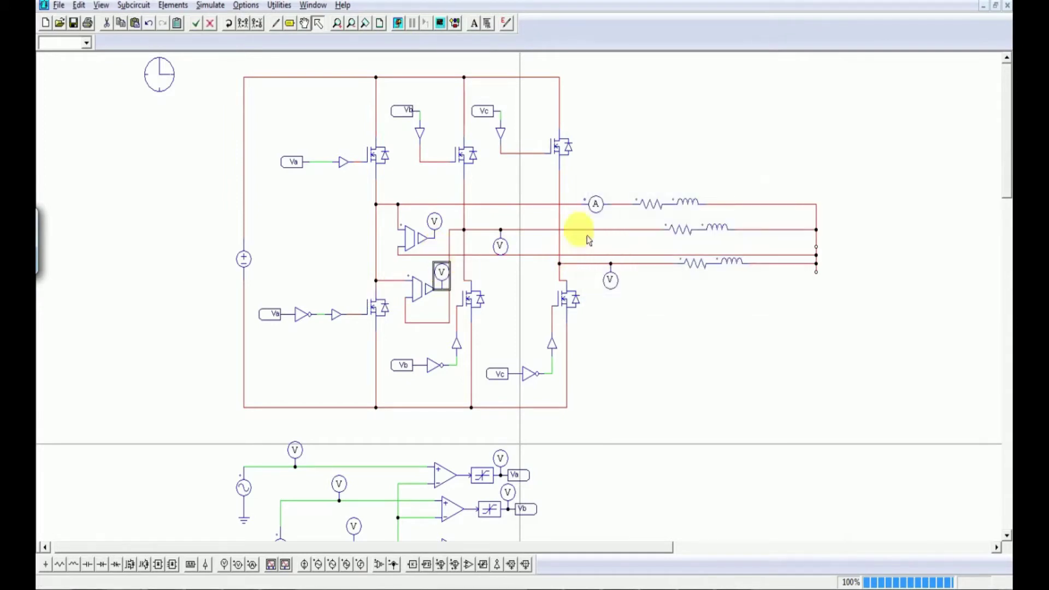
pyautogui.doubleClick(610, 220)
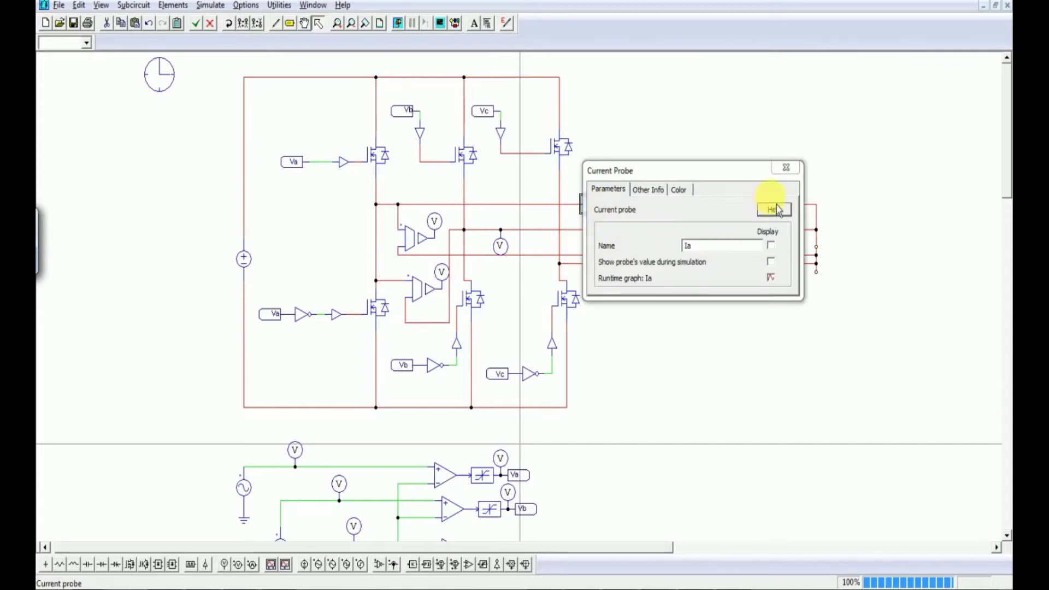
pyautogui.click(695, 244)
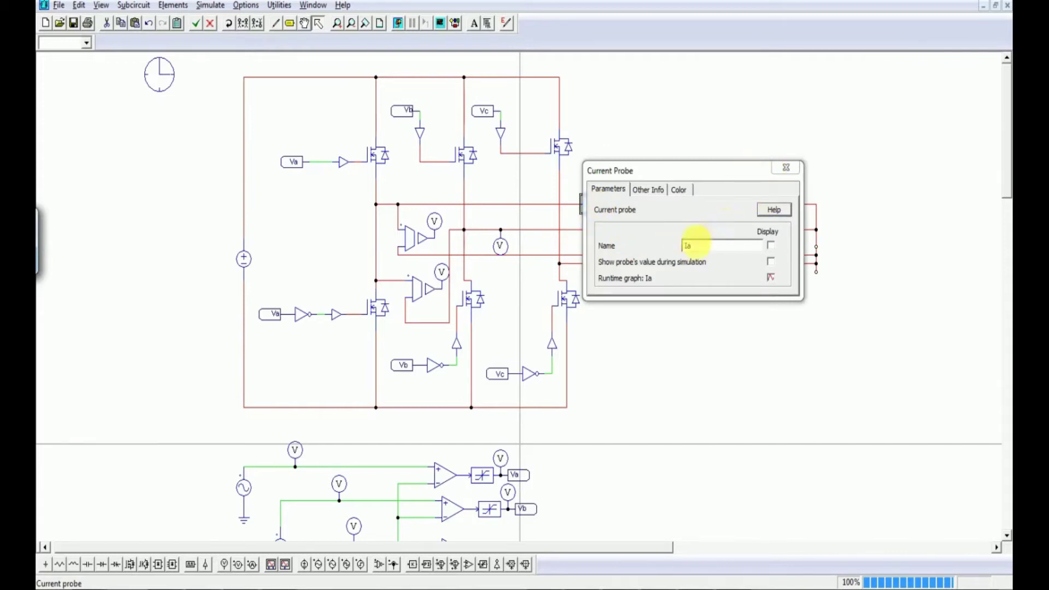
pyautogui.click(787, 167)
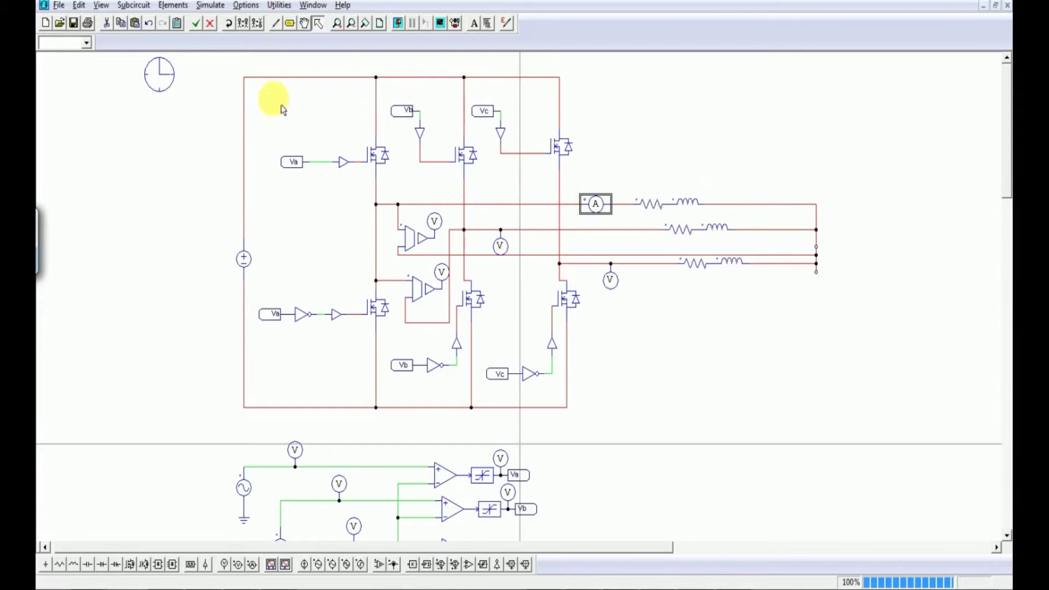
# - Confirm the 0.1 s total simulation time and run the simulation into Simview
pyautogui.doubleClick(159, 74)
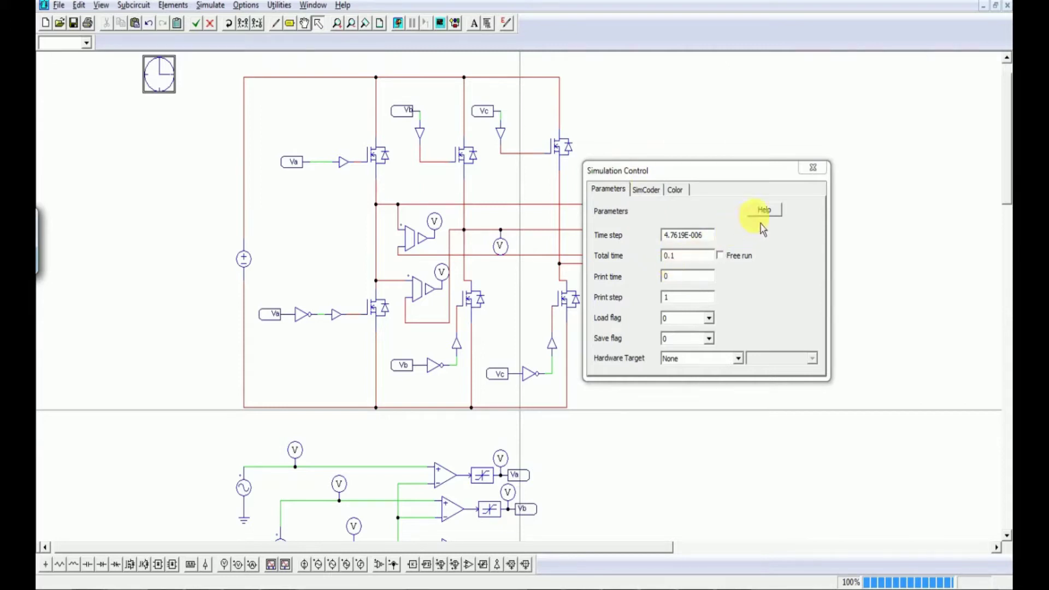
pyautogui.click(813, 168)
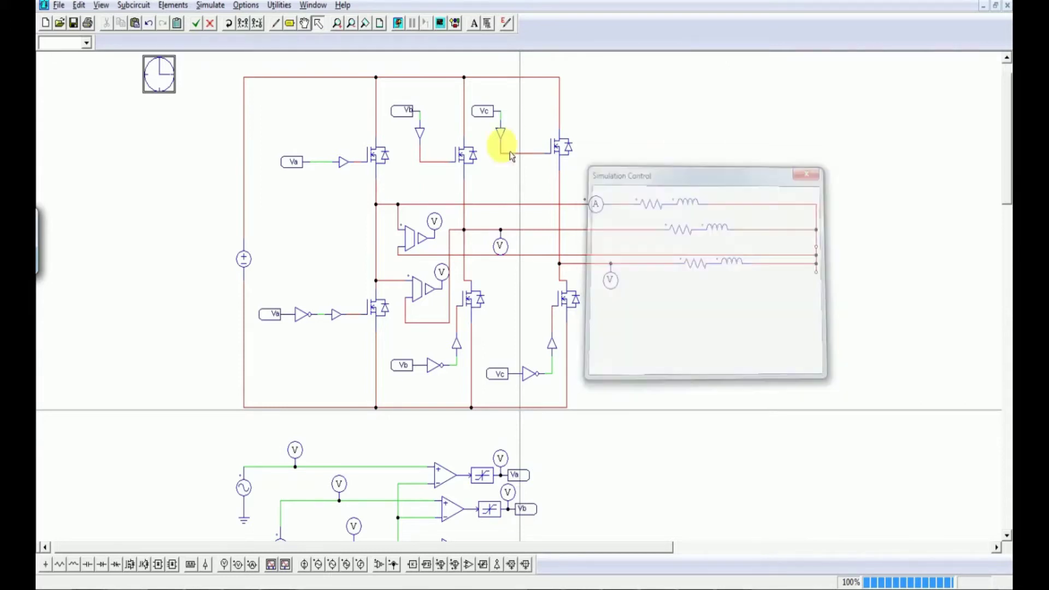
pyautogui.click(405, 35)
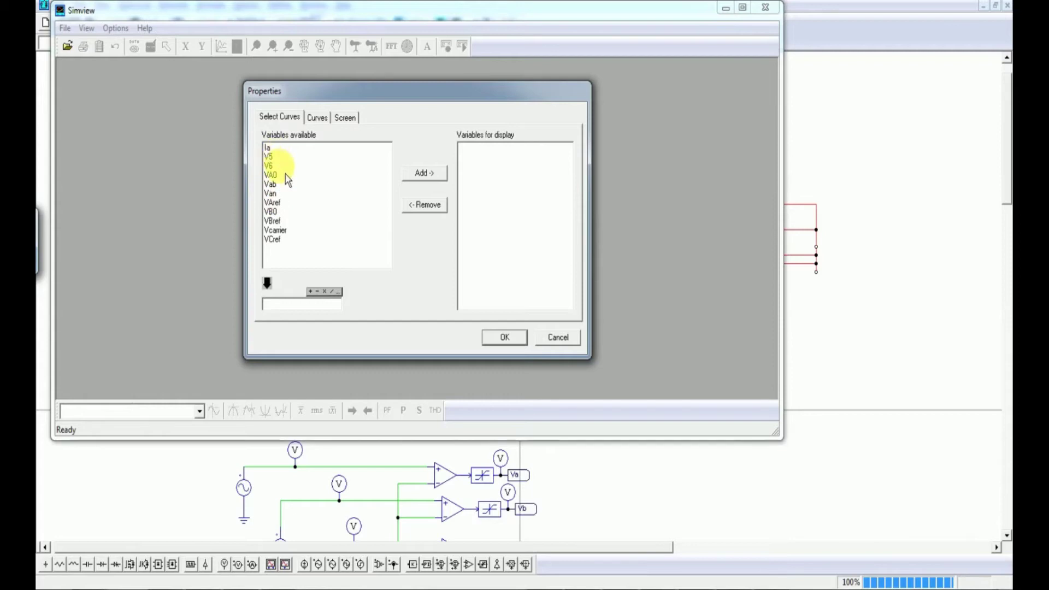
# - Plot VAref, VBref, VCref and Vcarrier in Simview
pyautogui.click(284, 203)
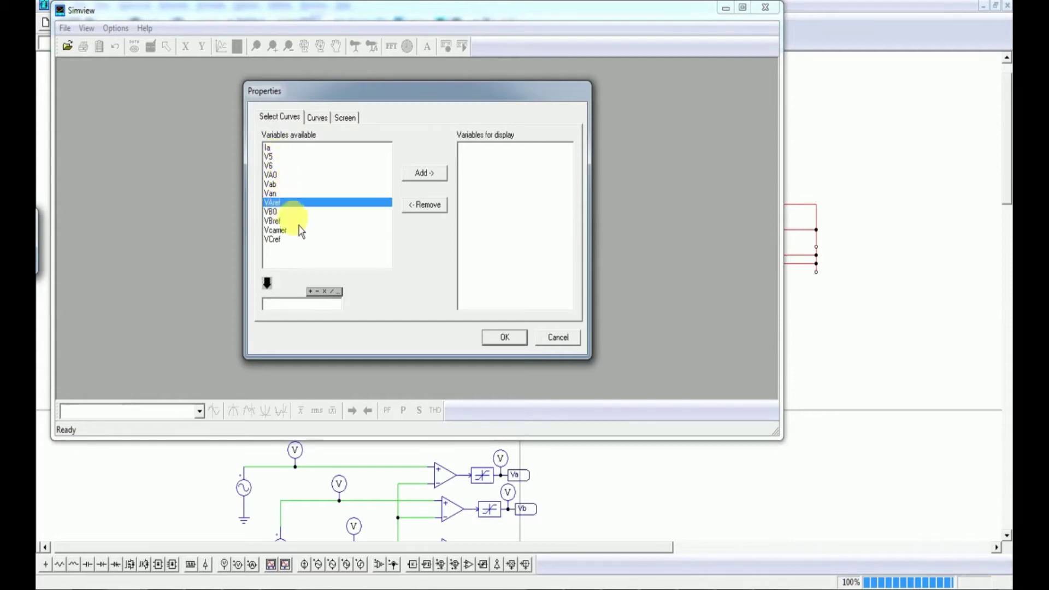
pyautogui.keyDown('ctrl'); pyautogui.click(290, 221); pyautogui.keyUp('ctrl')
pyautogui.keyDown('ctrl'); pyautogui.click(295, 240); pyautogui.keyUp('ctrl')
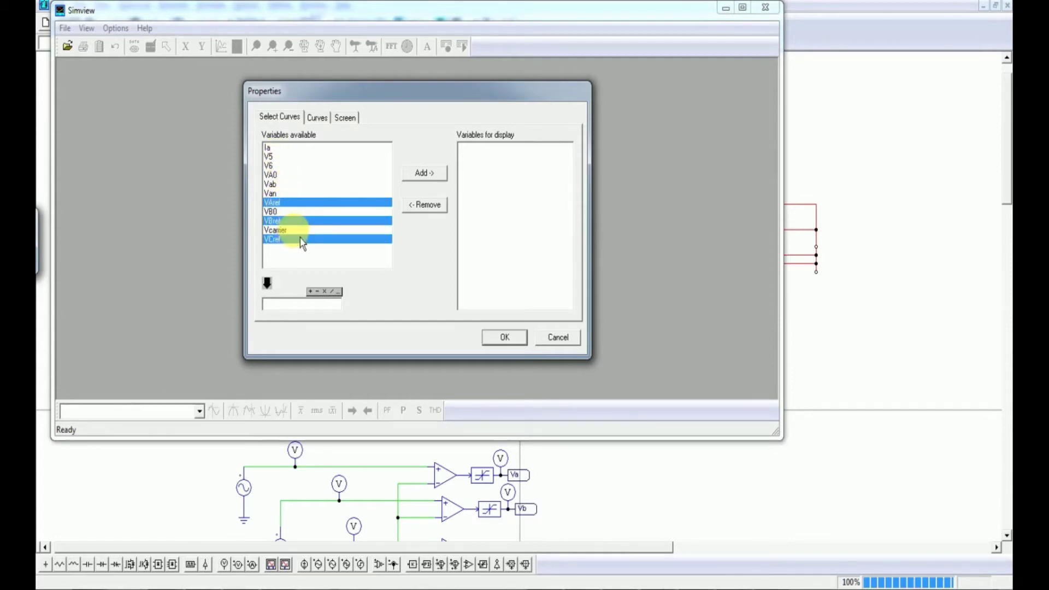
pyautogui.keyDown('ctrl'); pyautogui.click(298, 230); pyautogui.keyUp('ctrl')
pyautogui.click(425, 172)
pyautogui.click(505, 338)
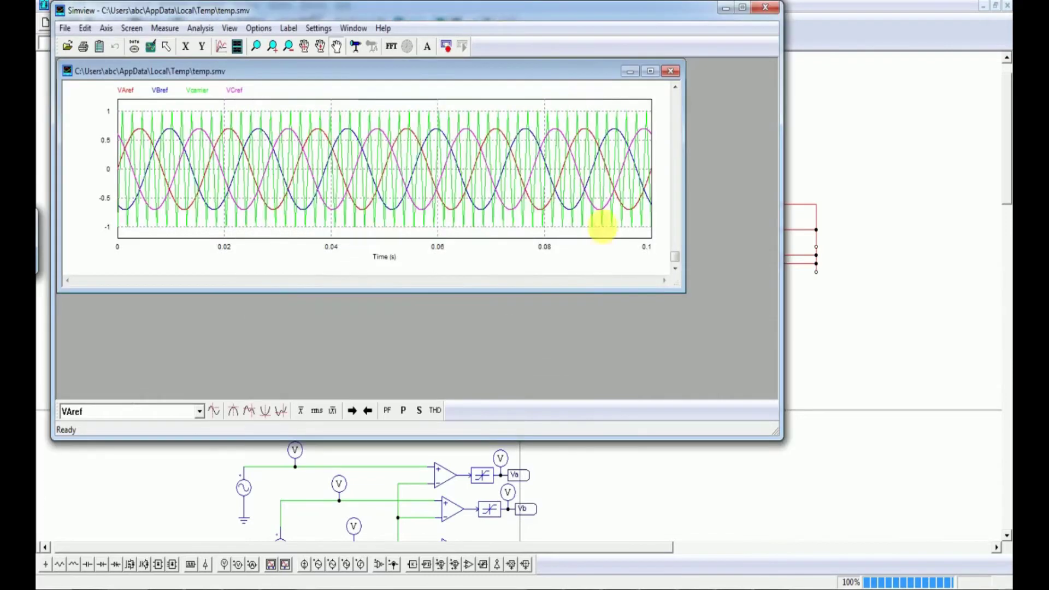
# - Maximize the plot and recolour the Vcarrier curve from green to black
pyautogui.click(743, 7)
pyautogui.click(630, 49)
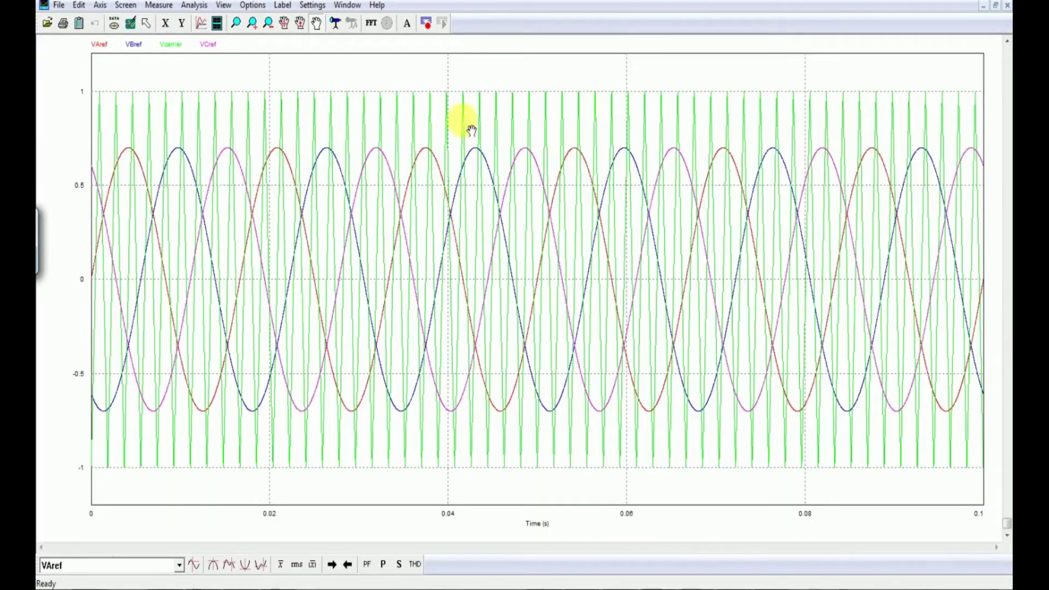
pyautogui.doubleClick(427, 104)
pyautogui.click(449, 186)
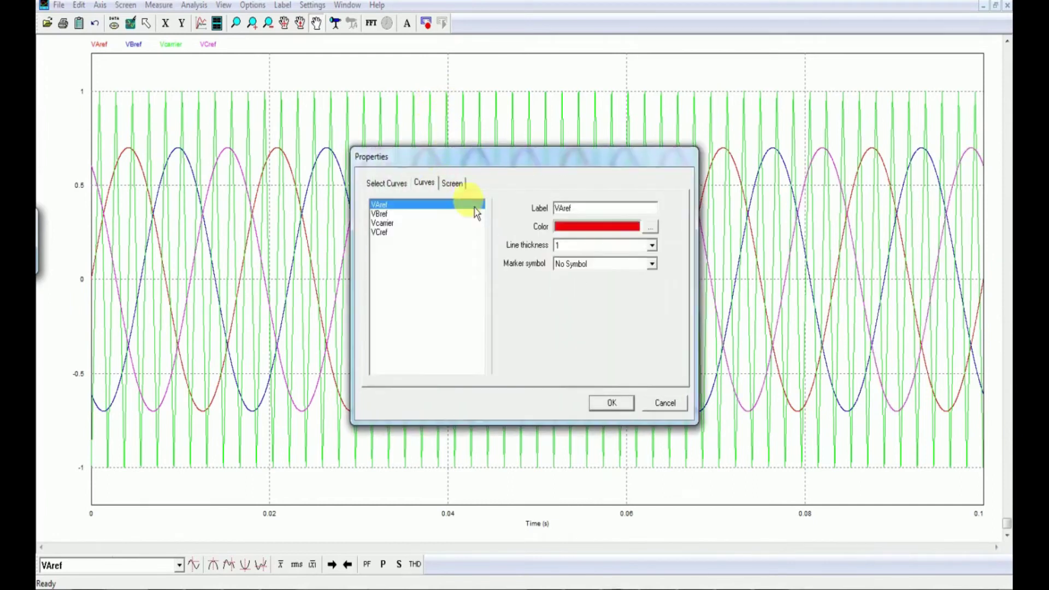
pyautogui.click(418, 223)
pyautogui.click(650, 227)
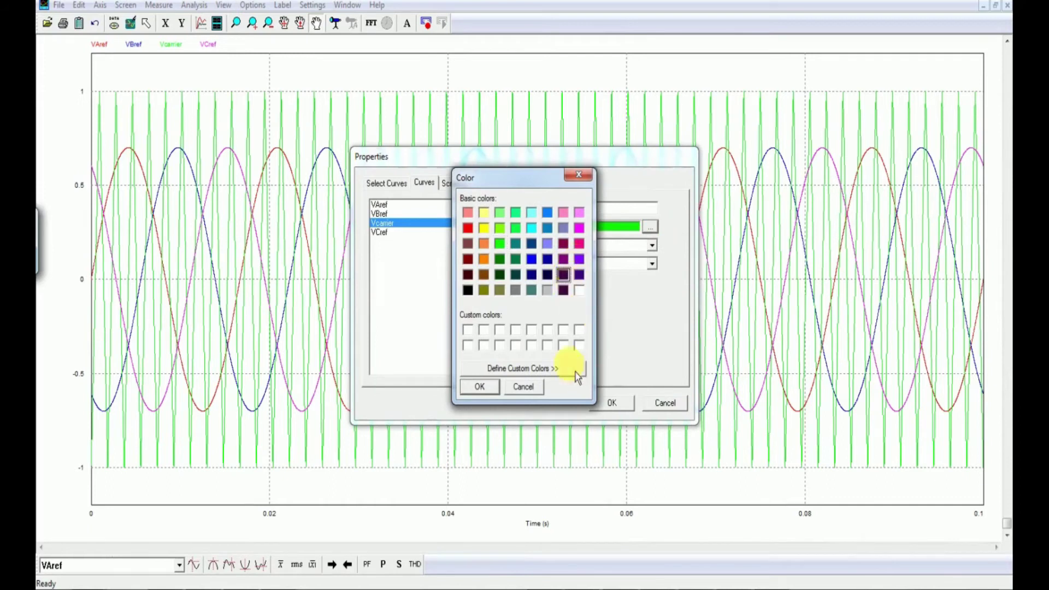
pyautogui.click(492, 393)
pyautogui.click(611, 403)
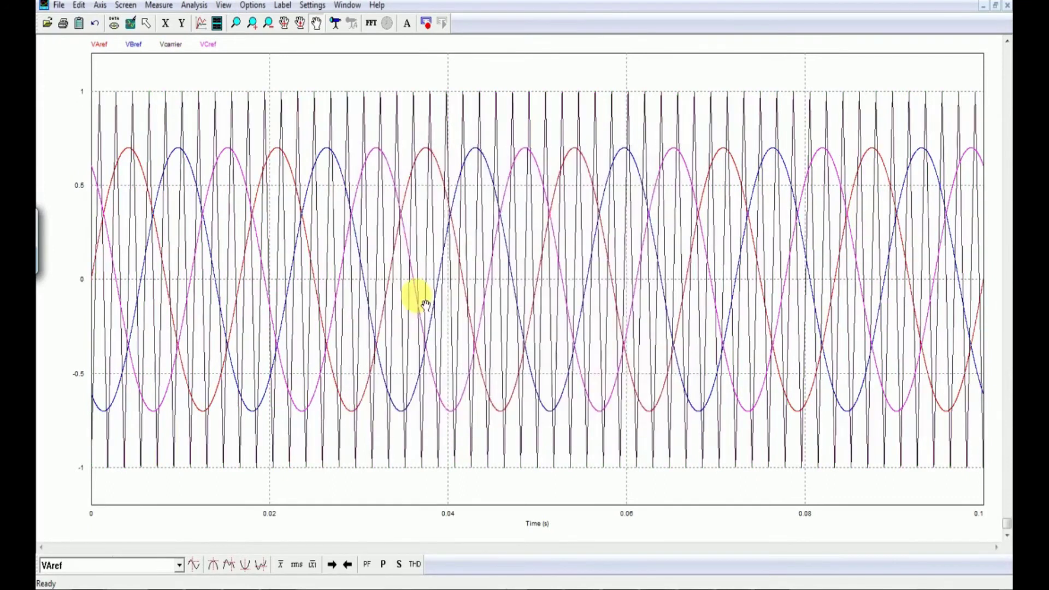
pyautogui.click(237, 24)
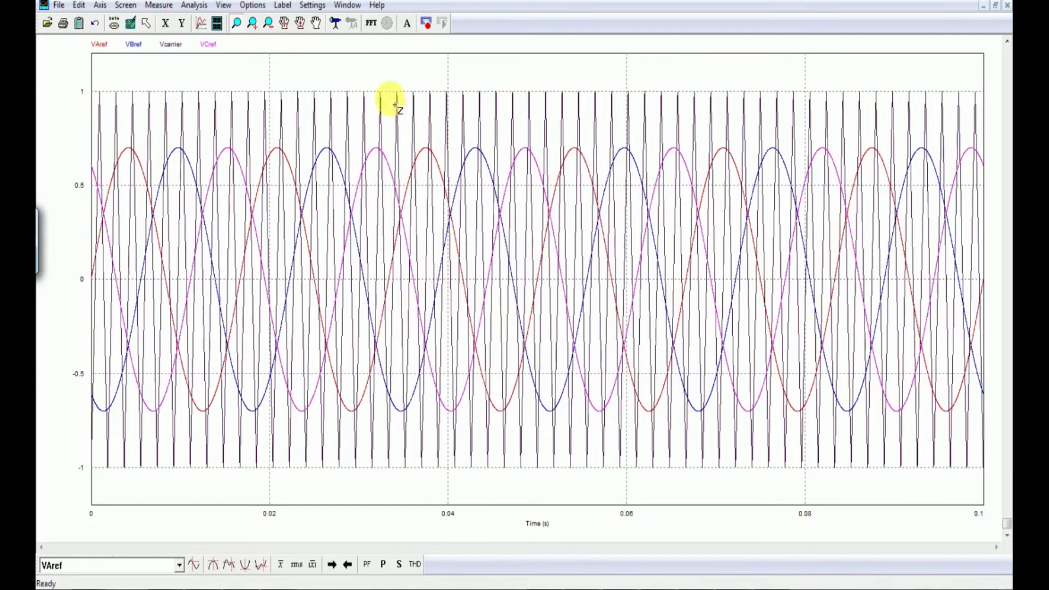
# - Zoom to the first 15 ms and measure at 4.61 ms: VAref 0.69, Vcarrier 0.96
pyautogui.moveTo(227, 73); pyautogui.dragTo(96, 488)
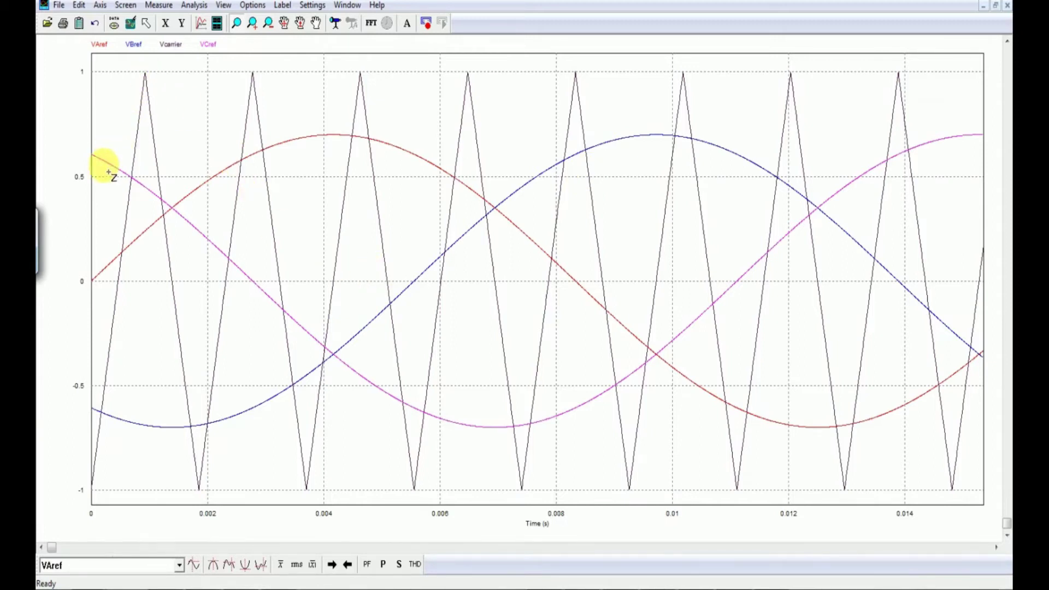
pyautogui.click(220, 570)
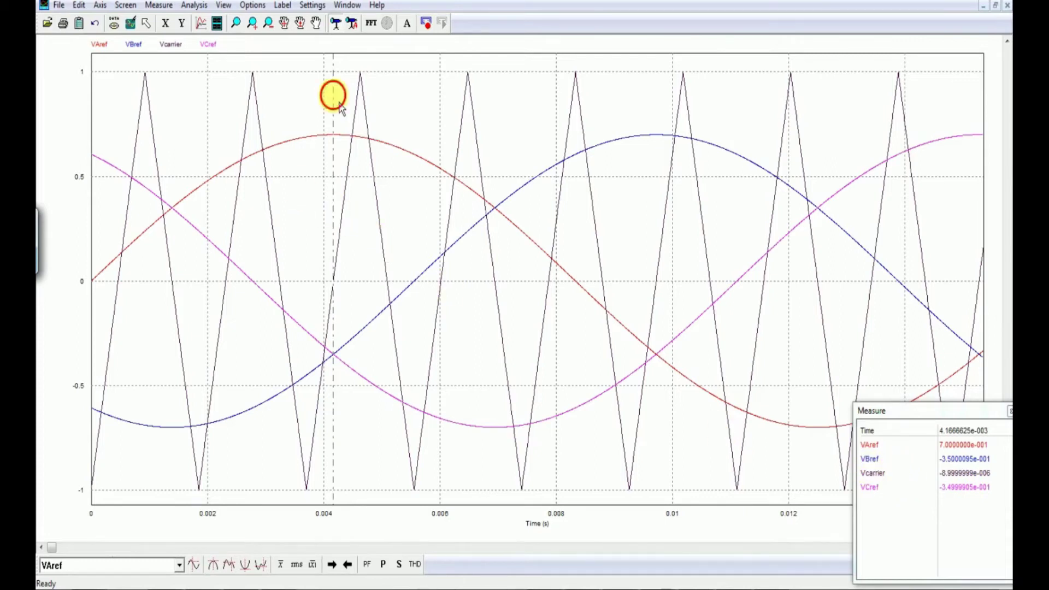
pyautogui.moveTo(331, 97); pyautogui.dragTo(366, 120)
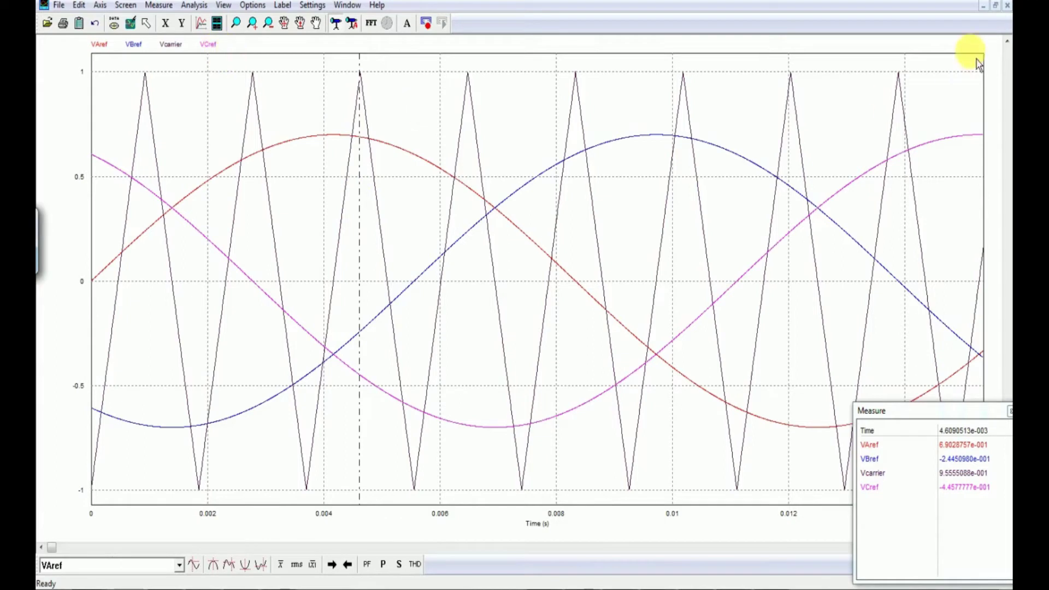
# - Check the VA0 probe name on the PSIM schematic and return to Simview
pyautogui.click(179, 588)
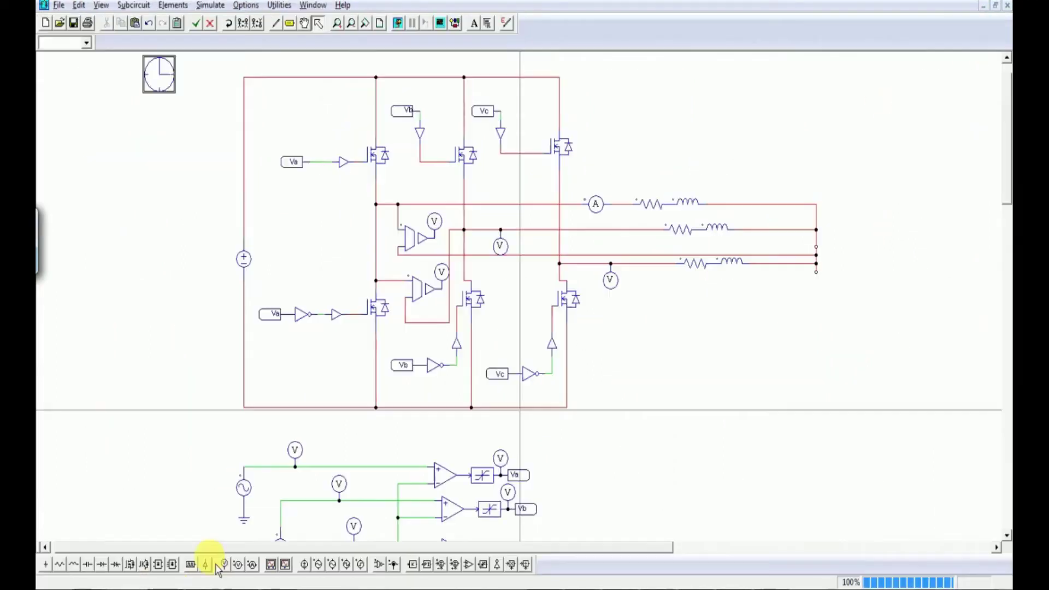
pyautogui.scroll(-3, 574, 457)
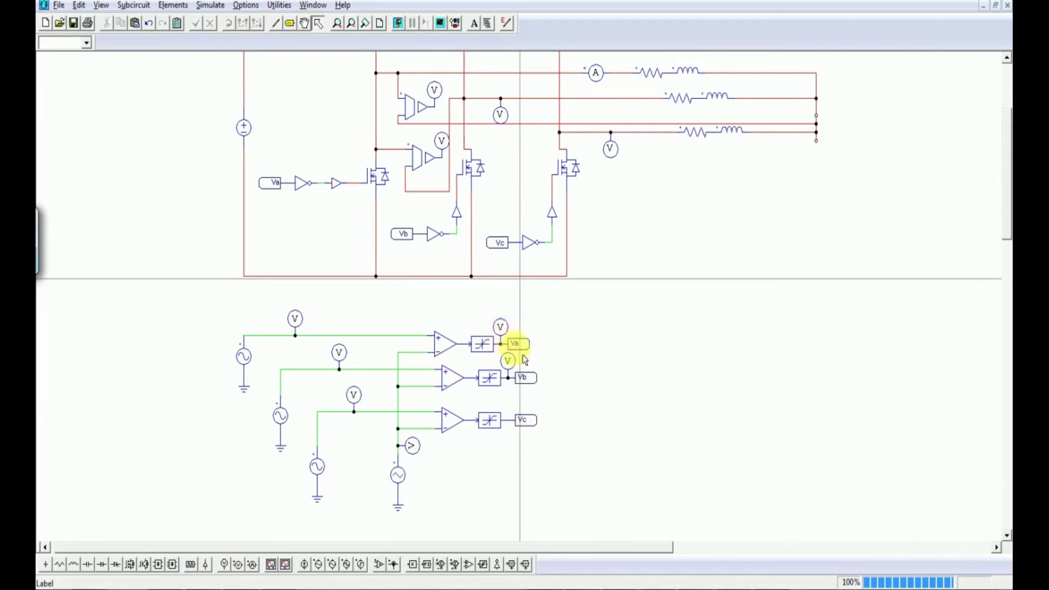
pyautogui.doubleClick(505, 334)
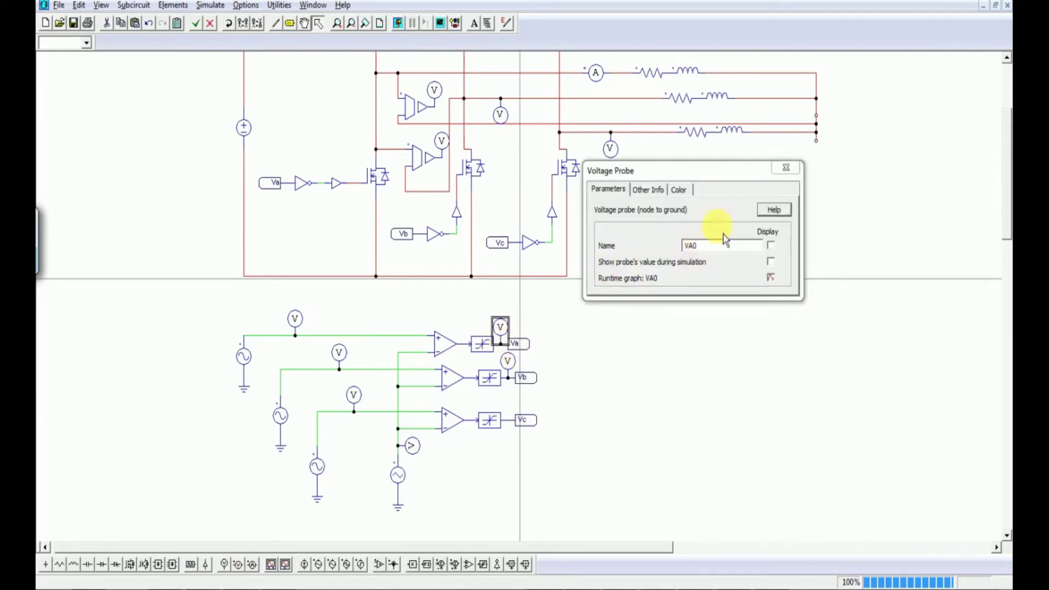
pyautogui.click(786, 167)
pyautogui.press('F8')
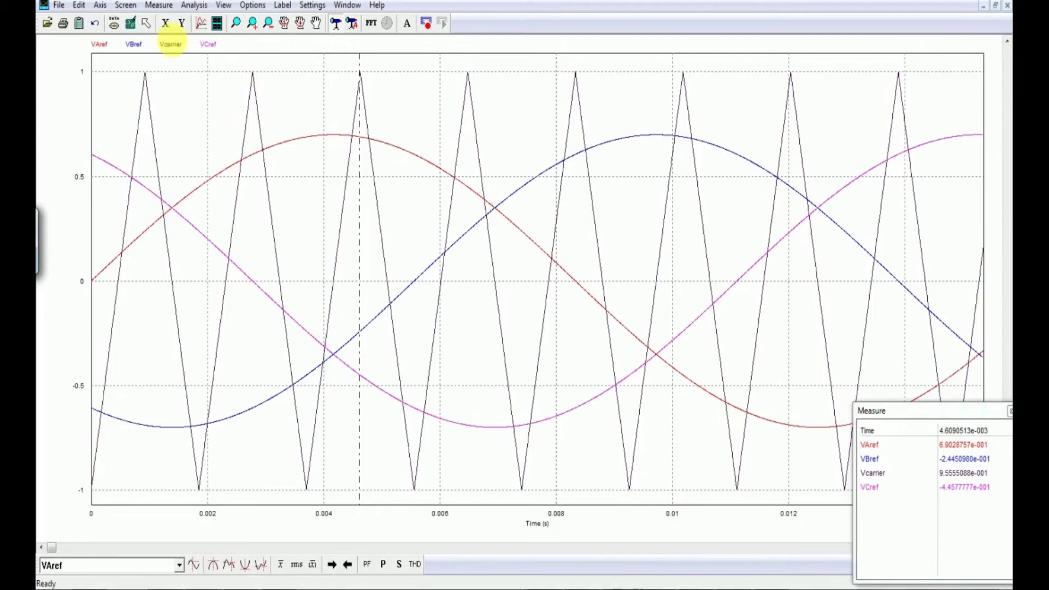
# - Add separate plot panels for the VA0 and VB0 switching waveforms
pyautogui.click(217, 26)
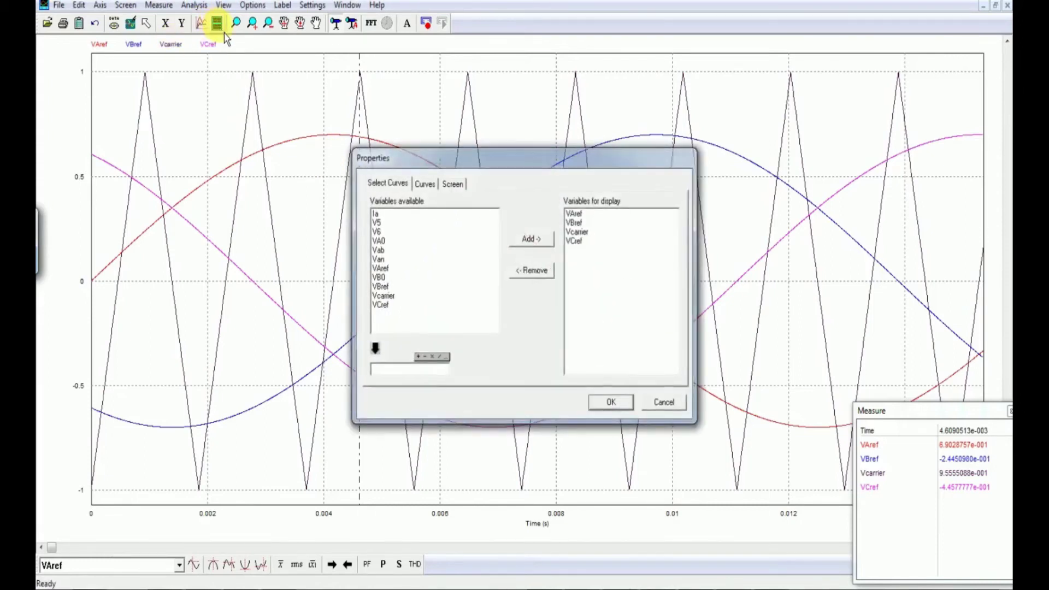
pyautogui.doubleClick(399, 240)
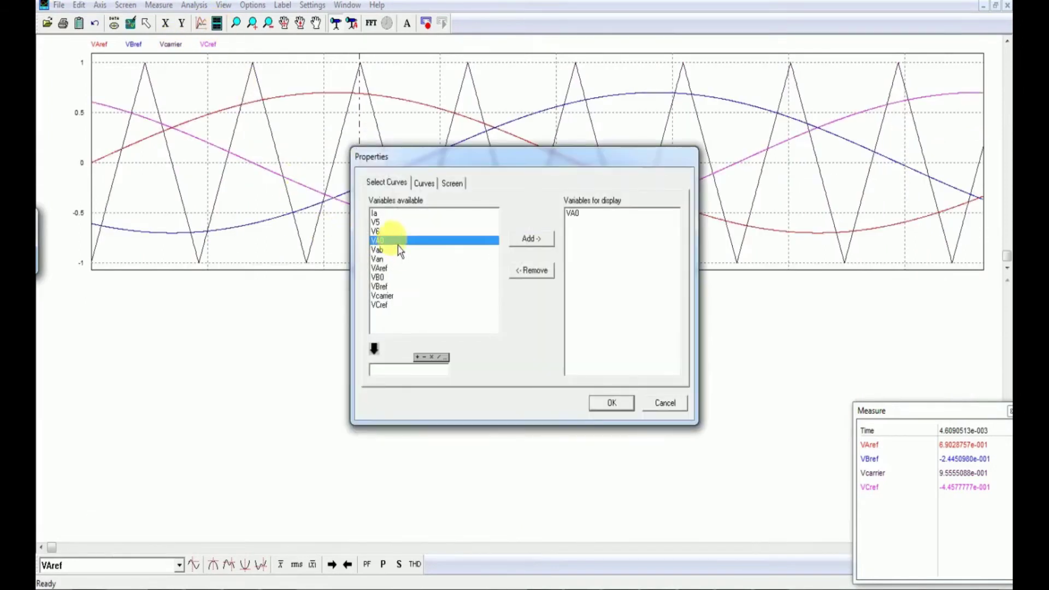
pyautogui.click(611, 403)
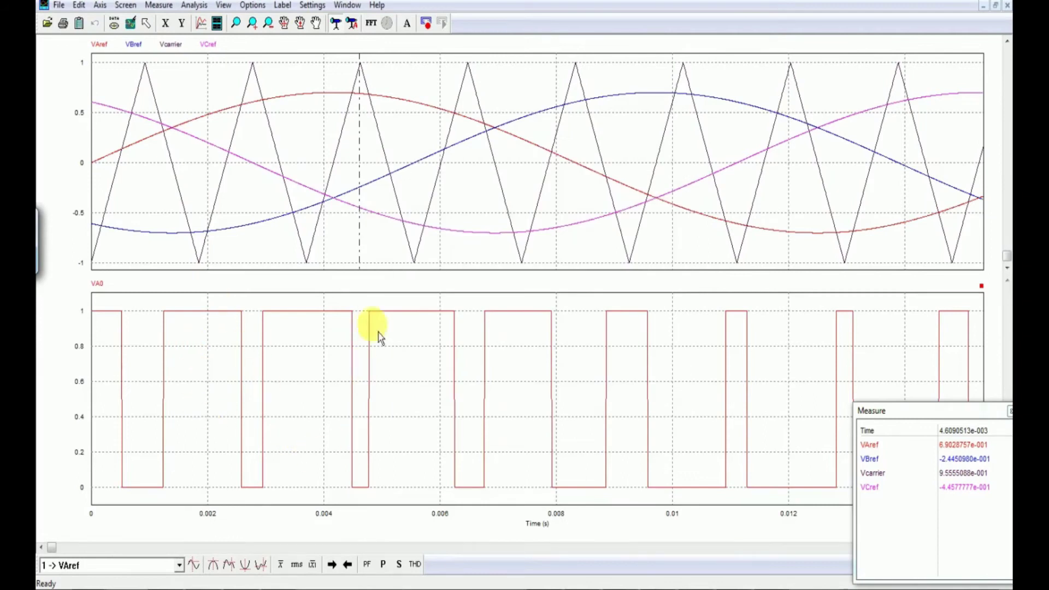
pyautogui.click(217, 24)
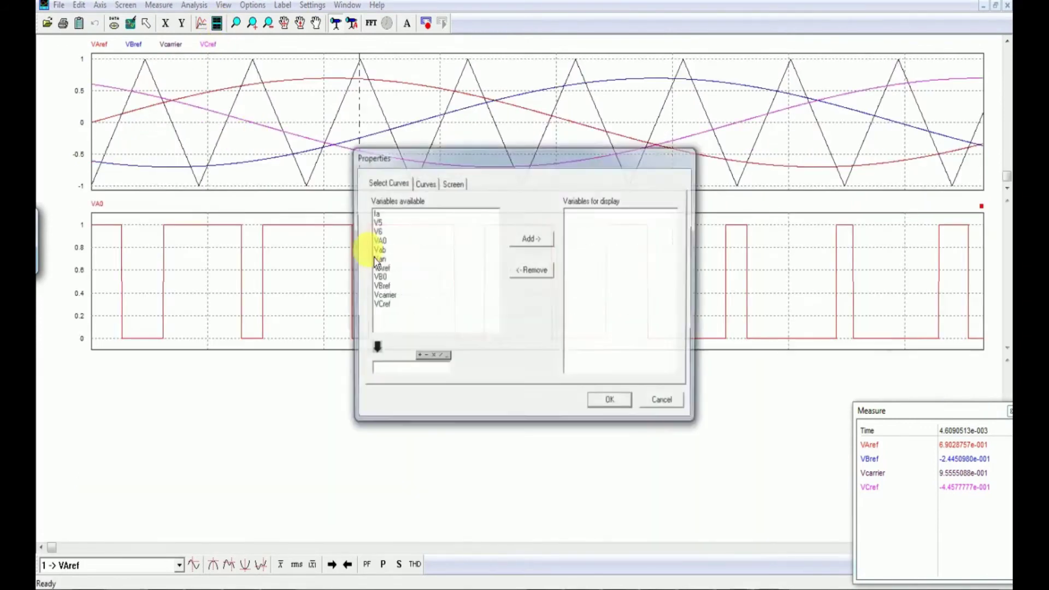
pyautogui.doubleClick(396, 277)
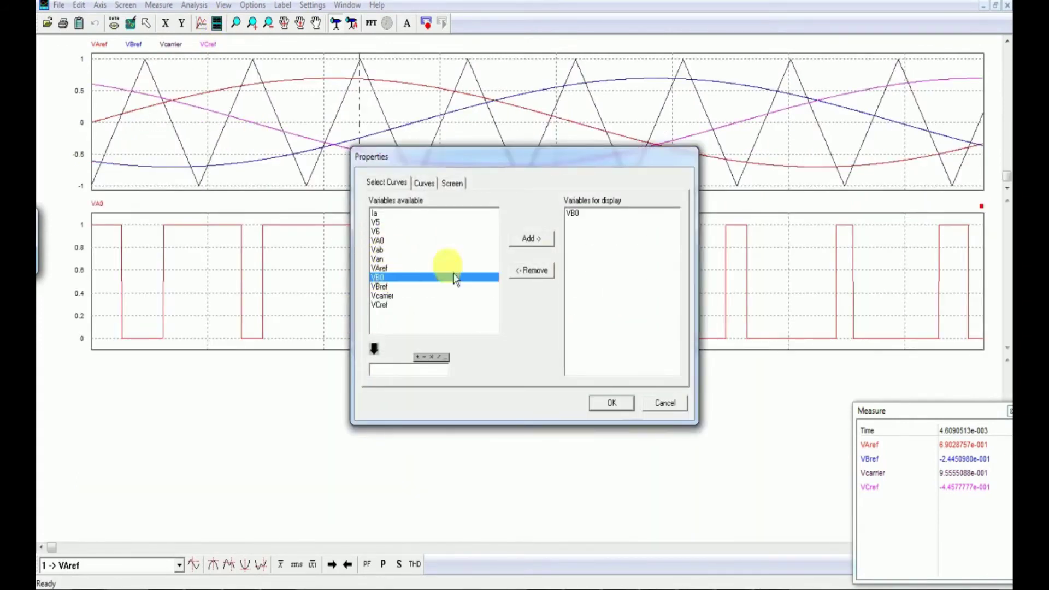
pyautogui.click(611, 403)
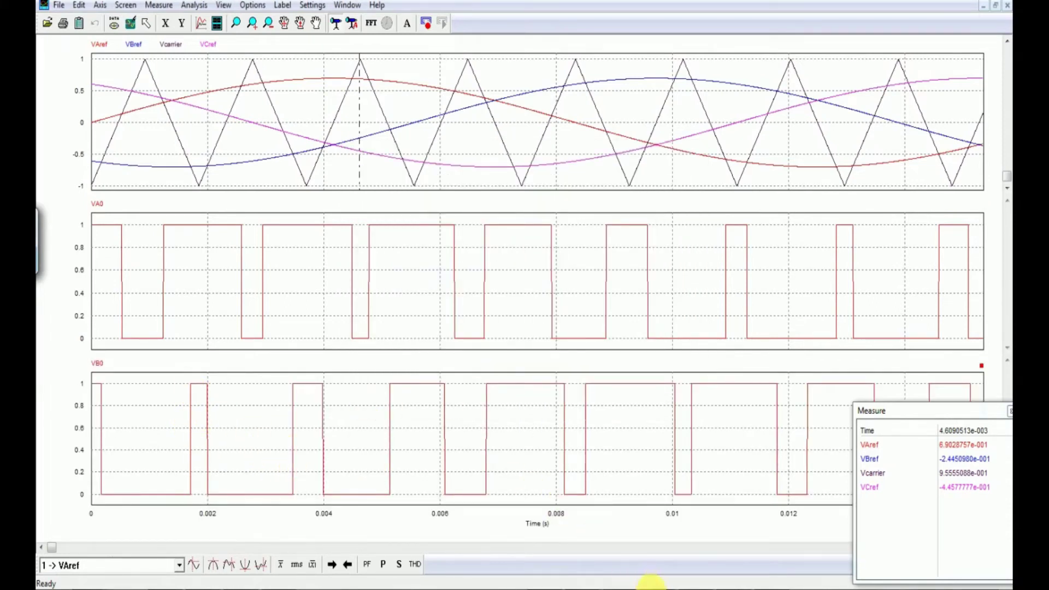
pyautogui.hotkey('alt', 'Tab')
pyautogui.scroll(5, 510, 370)
pyautogui.scroll(5, 503, 360)
pyautogui.scroll(5, 497, 355)
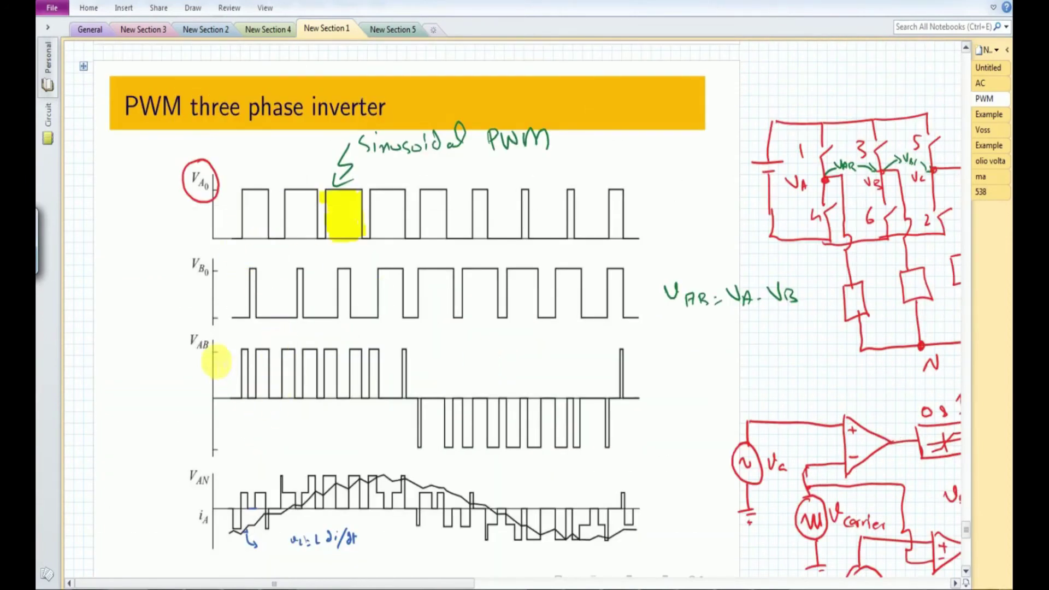
pyautogui.hotkey('alt', 'Tab')
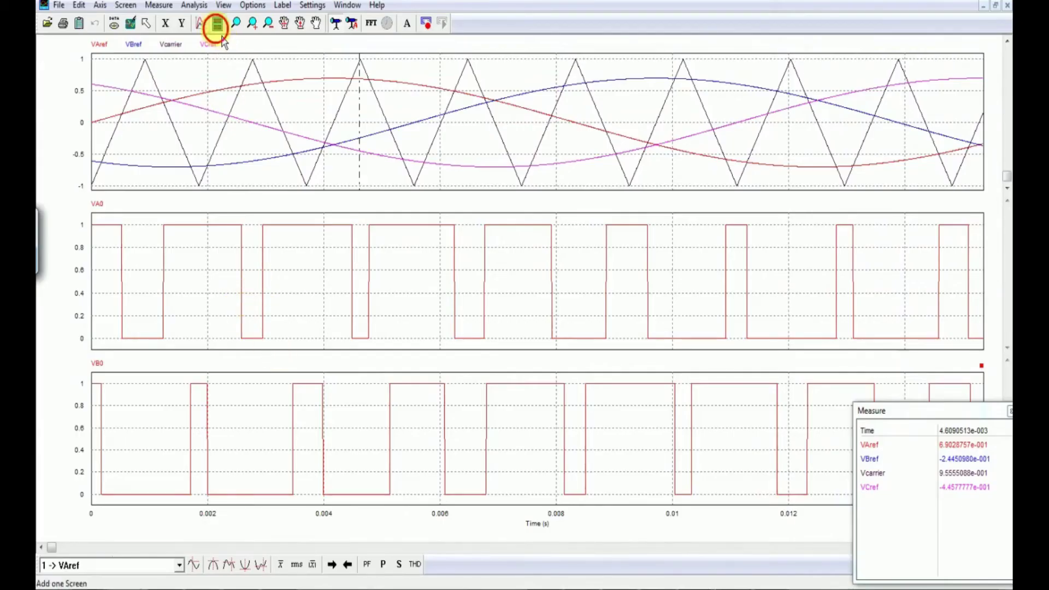
pyautogui.click(217, 23)
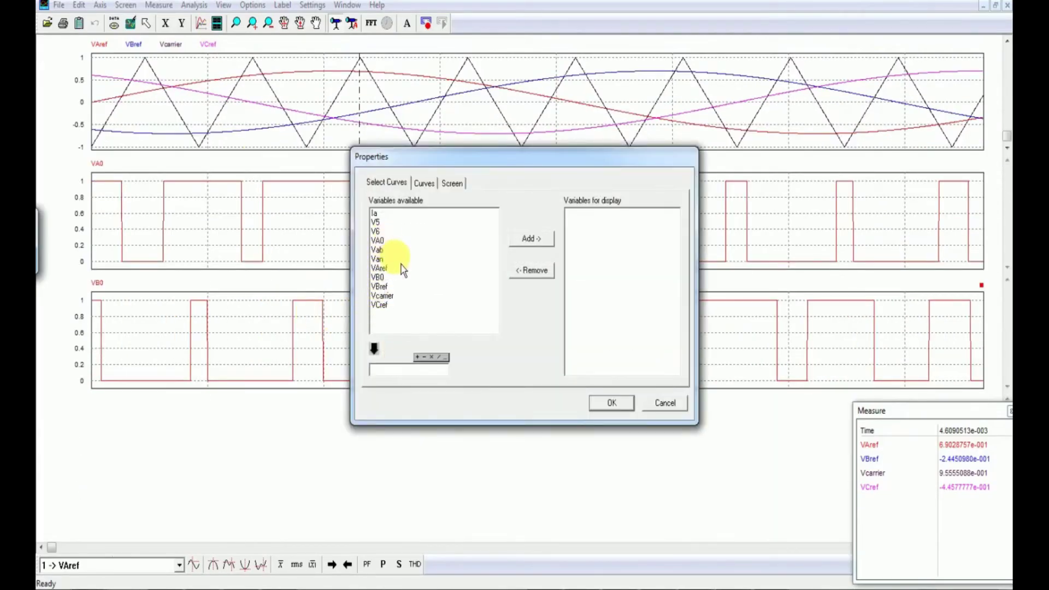
pyautogui.doubleClick(377, 250)
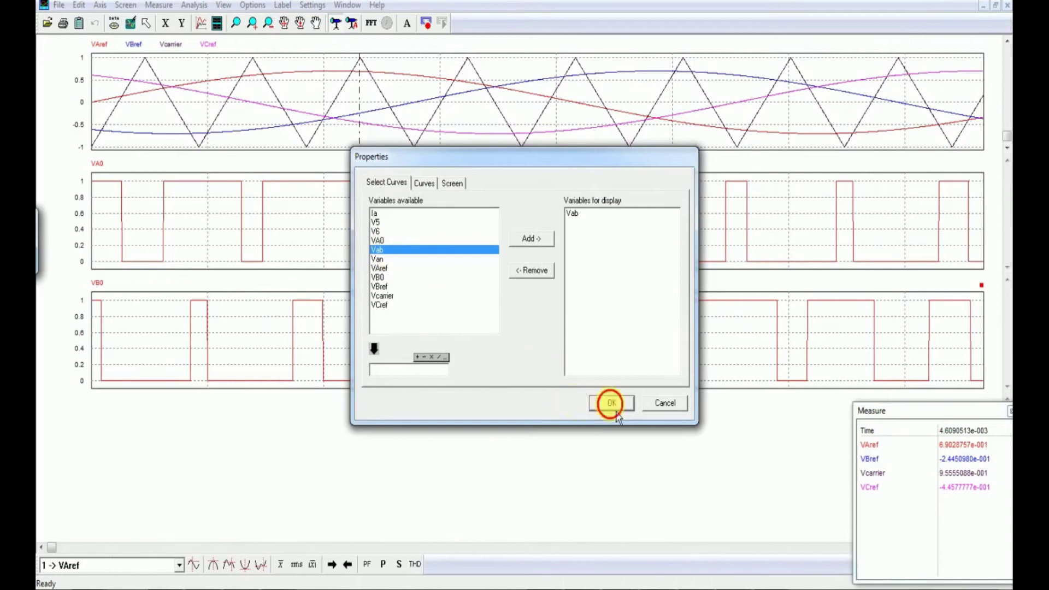
pyautogui.click(611, 403)
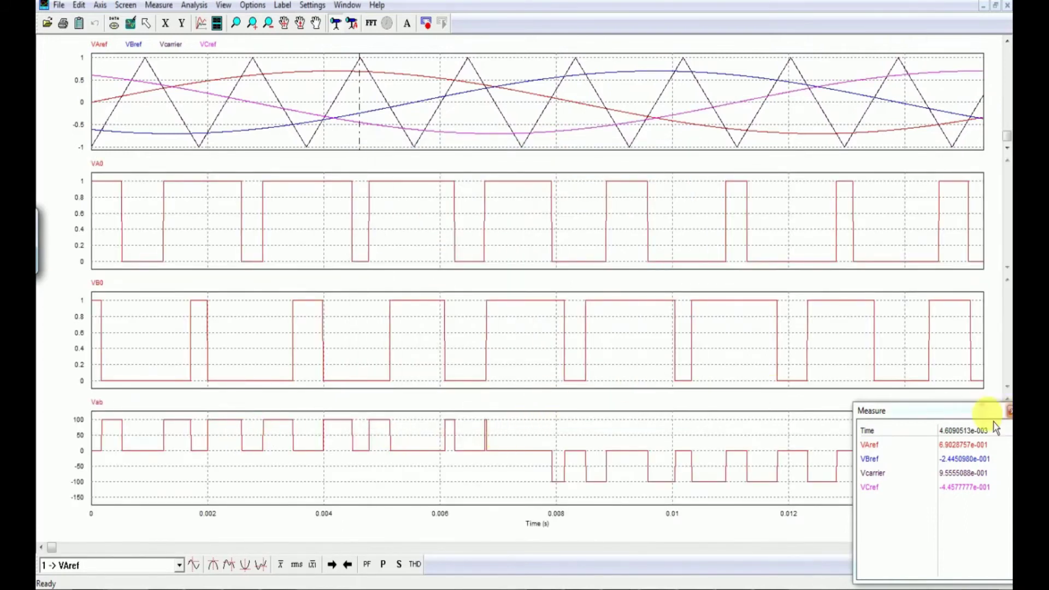
pyautogui.moveTo(1002, 410)
pyautogui.mouseDown()
pyautogui.moveTo(963, 129)
pyautogui.moveTo(972, 107)
pyautogui.mouseUp()
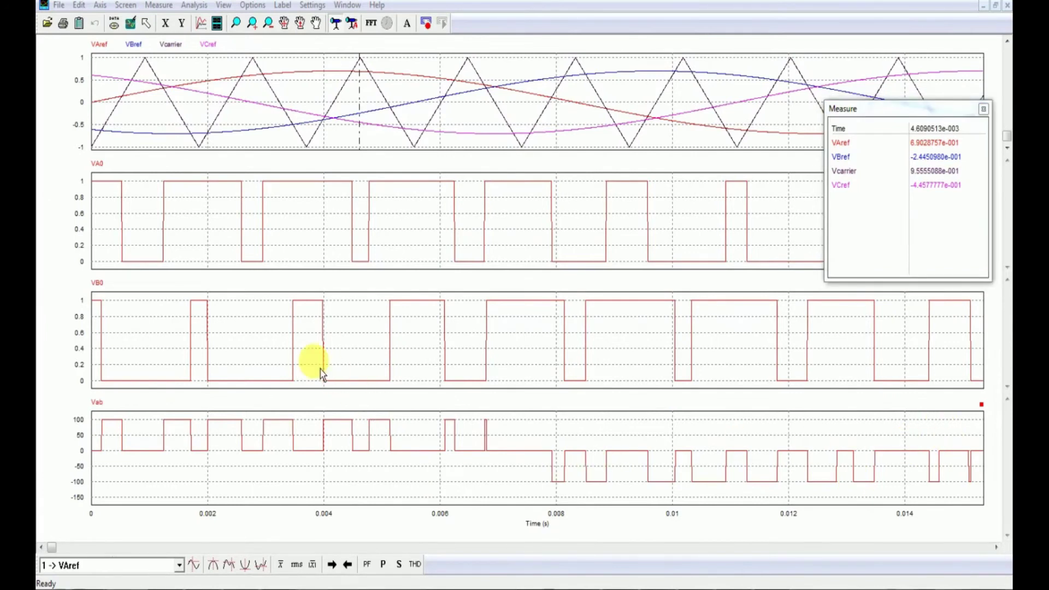
pyautogui.click(680, 585)
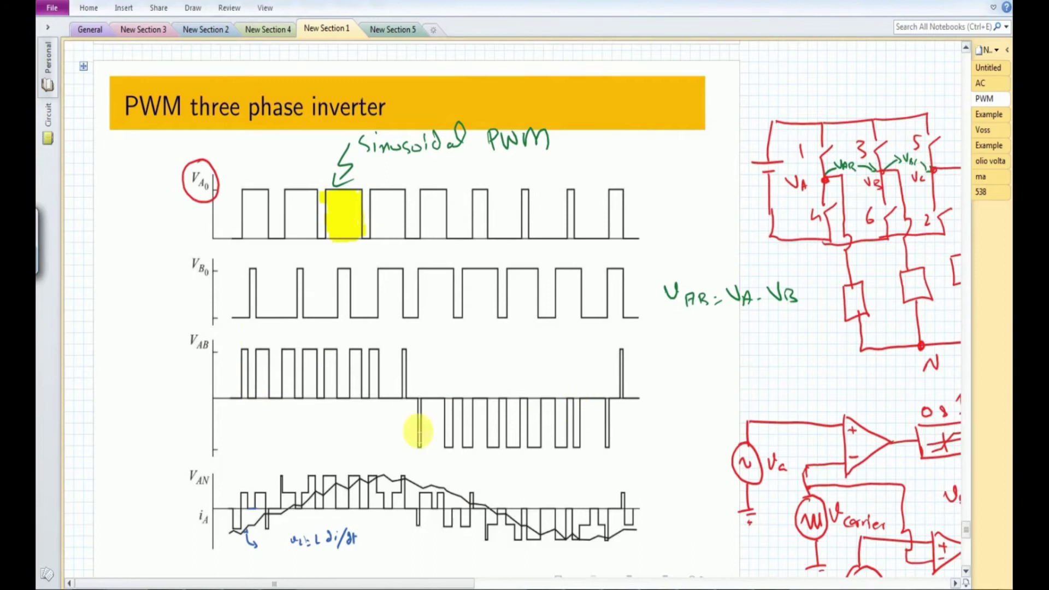
pyautogui.scroll(-2, 416, 429)
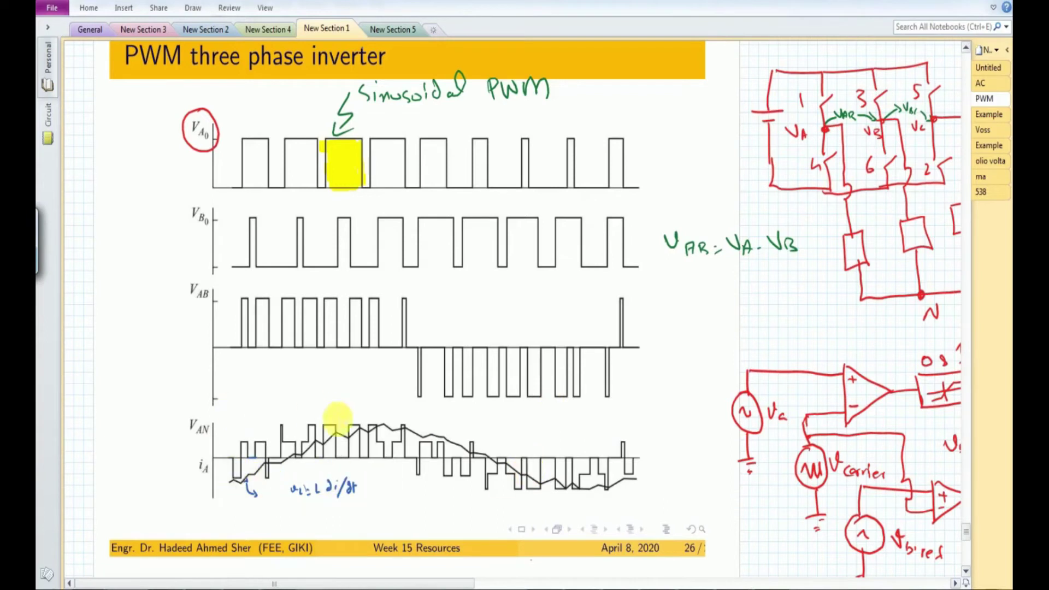
pyautogui.hotkey('alt', 'Tab')
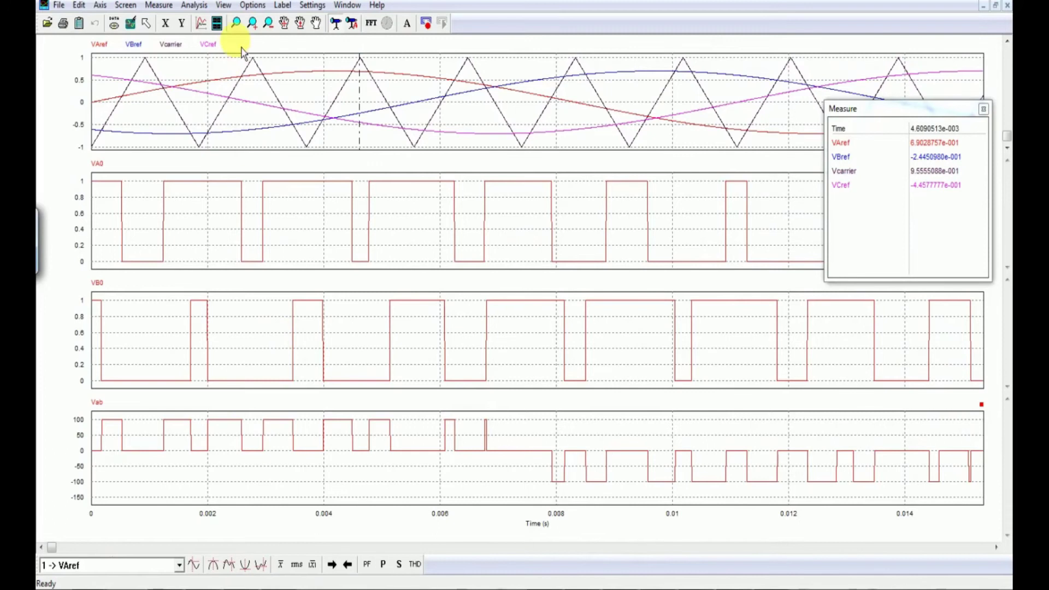
# - Add a new bottom plot of Ia and VA0 and fit it to 0–0.1 s
pyautogui.click(218, 24)
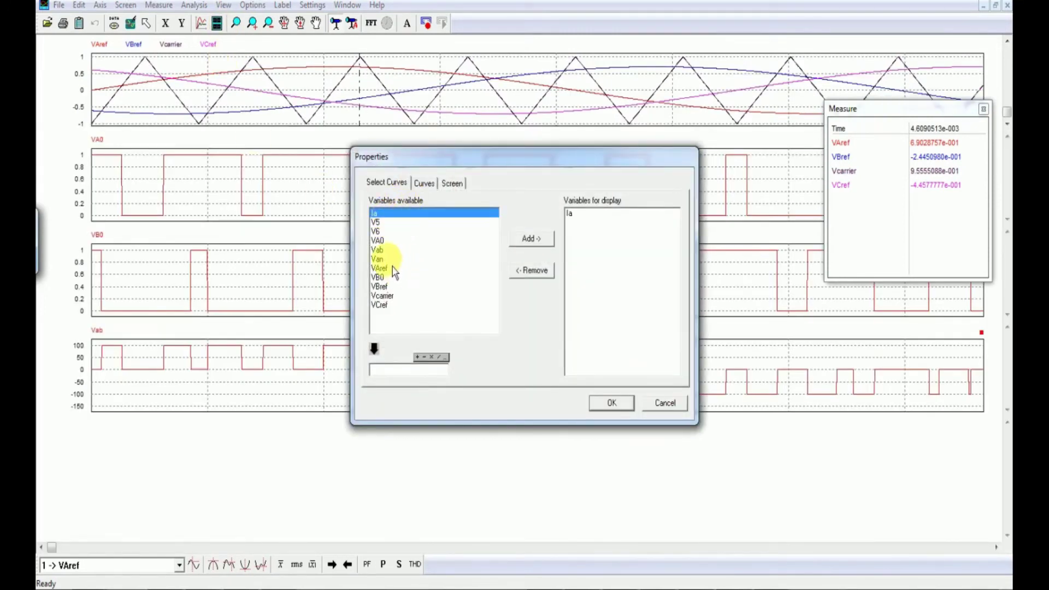
pyautogui.doubleClick(418, 241)
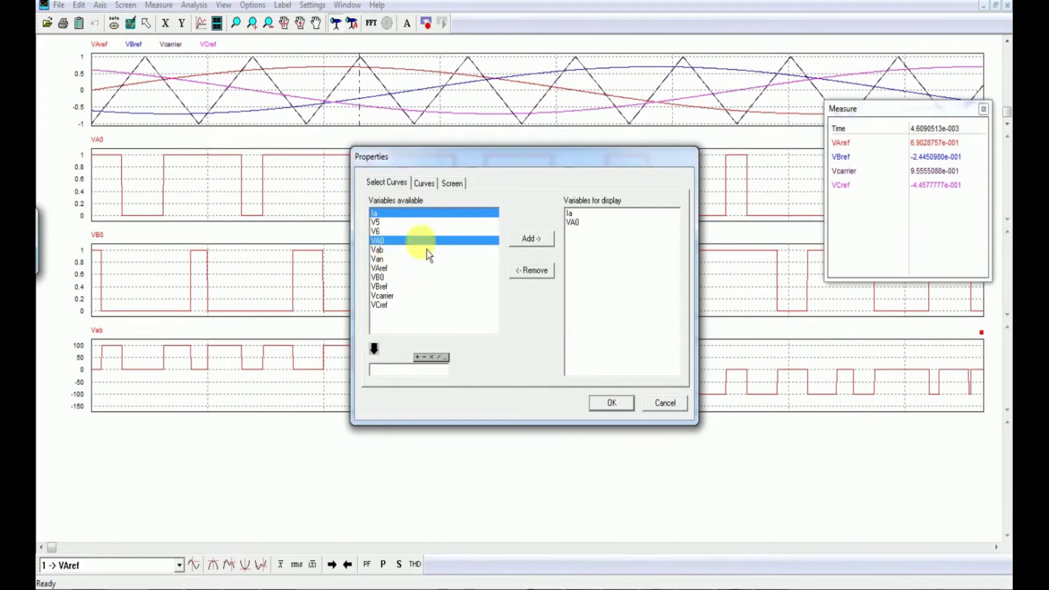
pyautogui.click(612, 405)
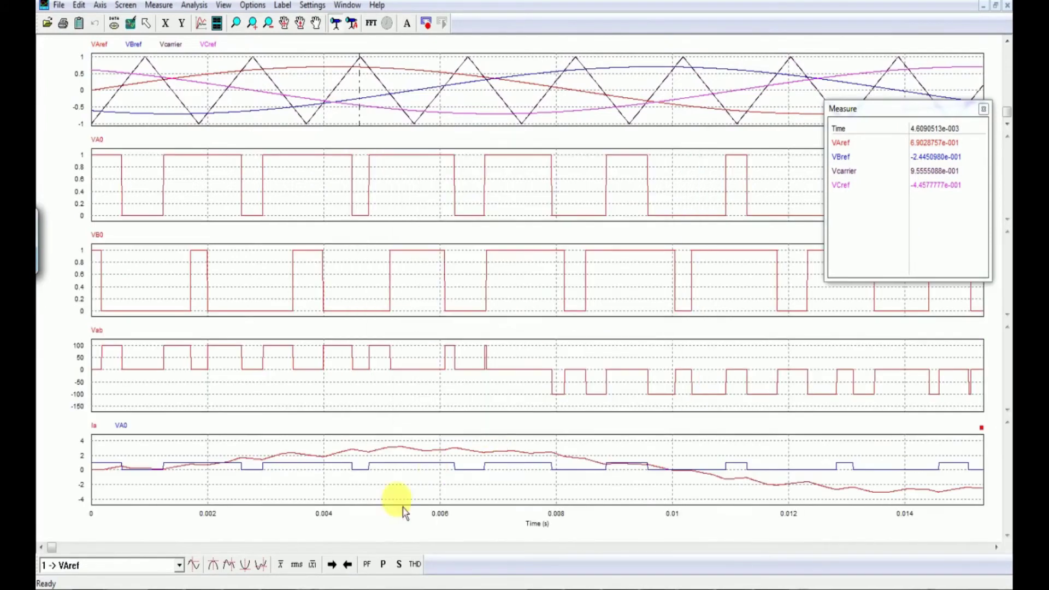
pyautogui.click(132, 23)
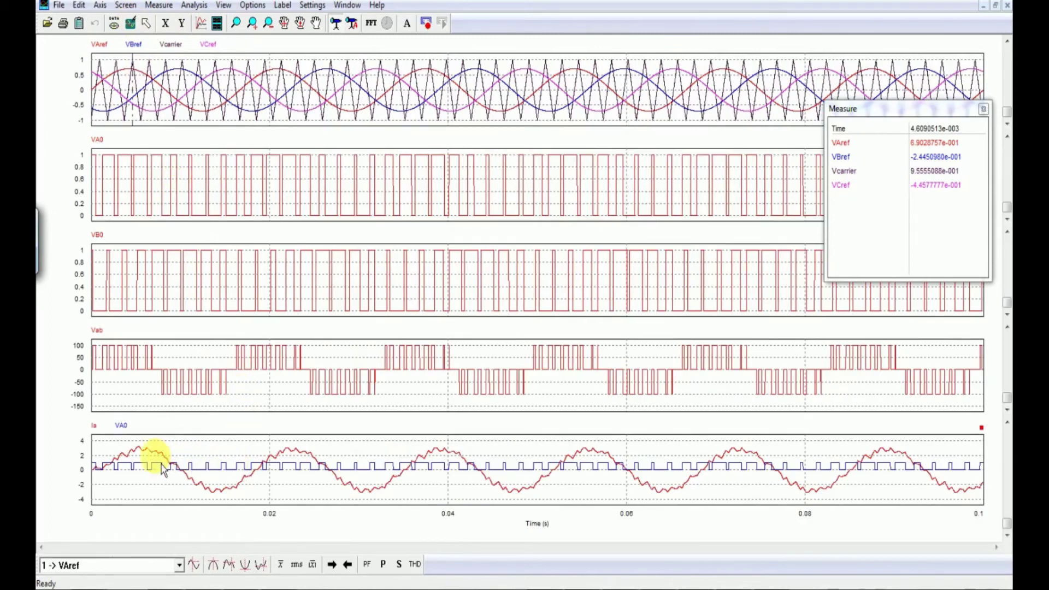
# - Replace VA0 with Van in the bottom plot's curves
pyautogui.doubleClick(121, 429)
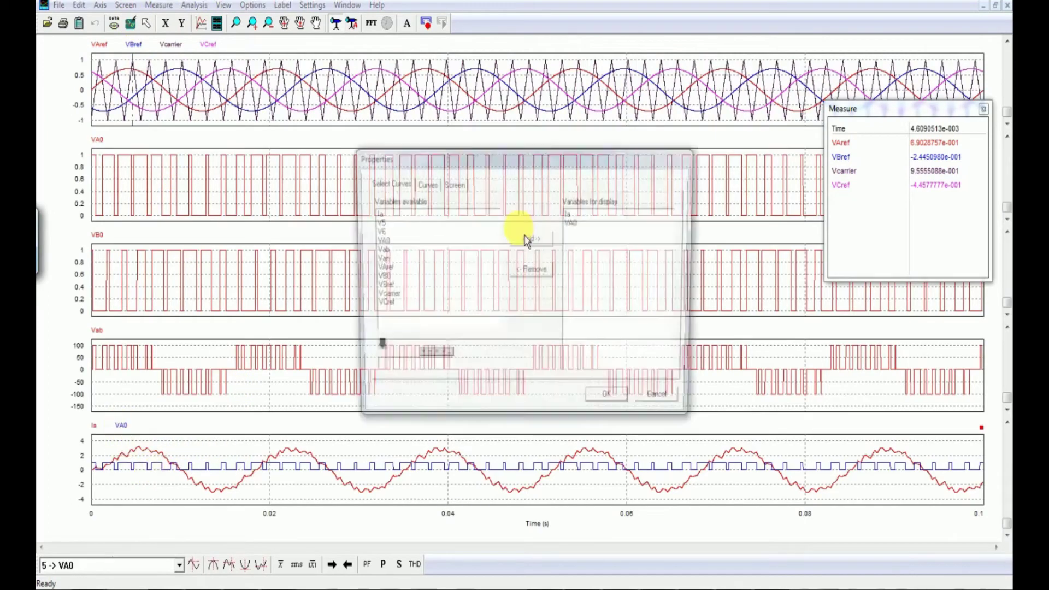
pyautogui.doubleClick(382, 259)
pyautogui.click(613, 403)
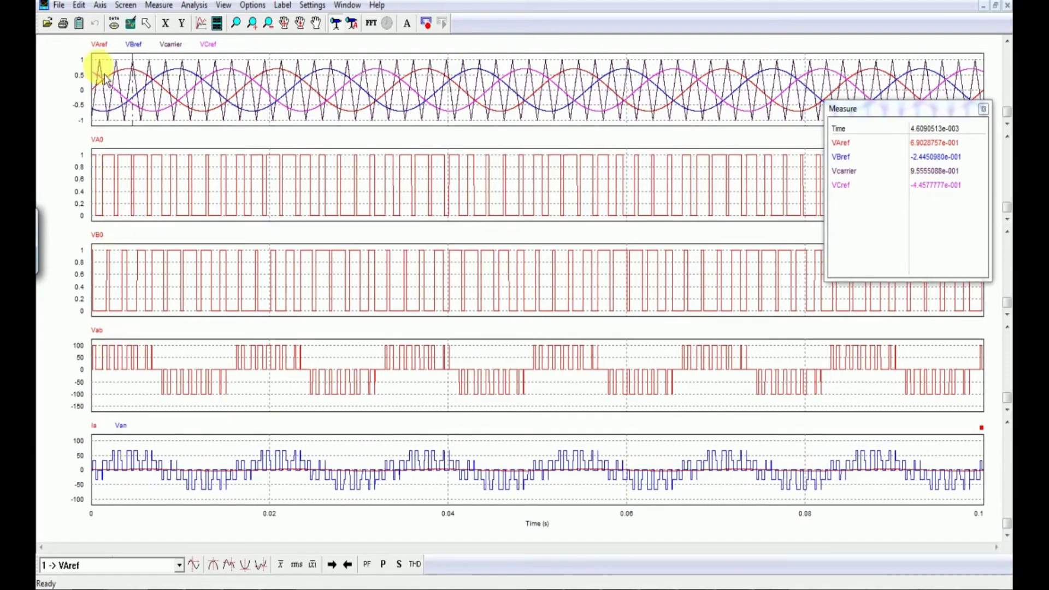
# - Delete the VA0, VAref and VB0 plots from Simview one by one
pyautogui.click(111, 169)
pyautogui.click(134, 6)
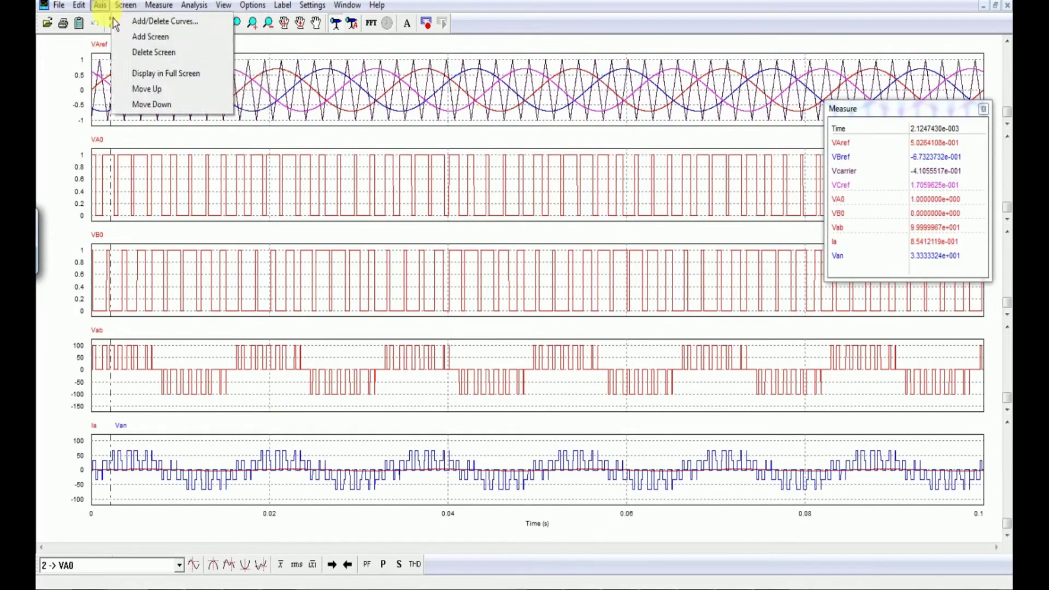
pyautogui.click(141, 53)
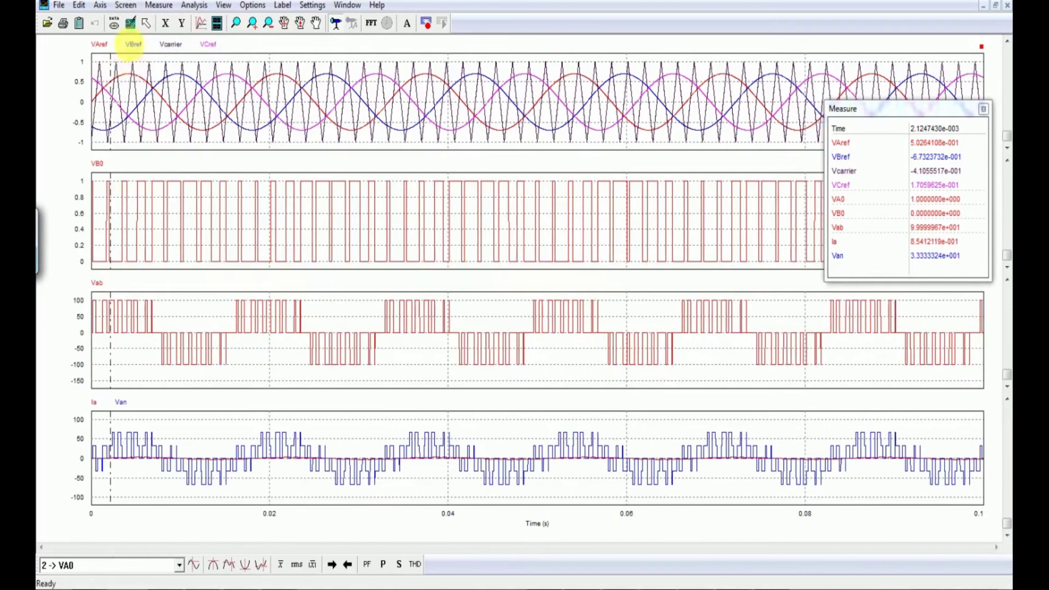
pyautogui.click(125, 5)
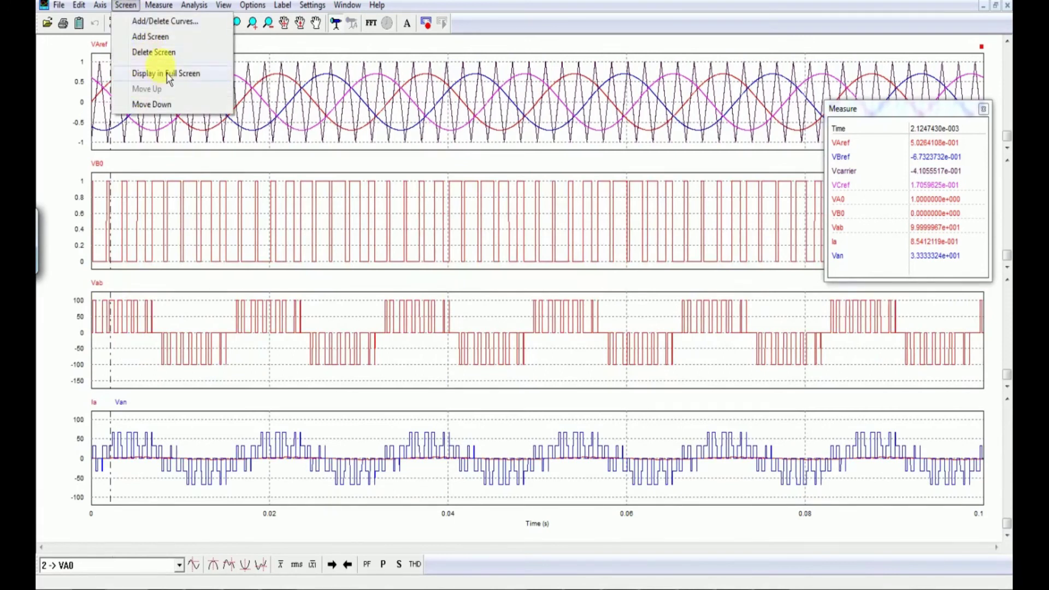
pyautogui.click(156, 54)
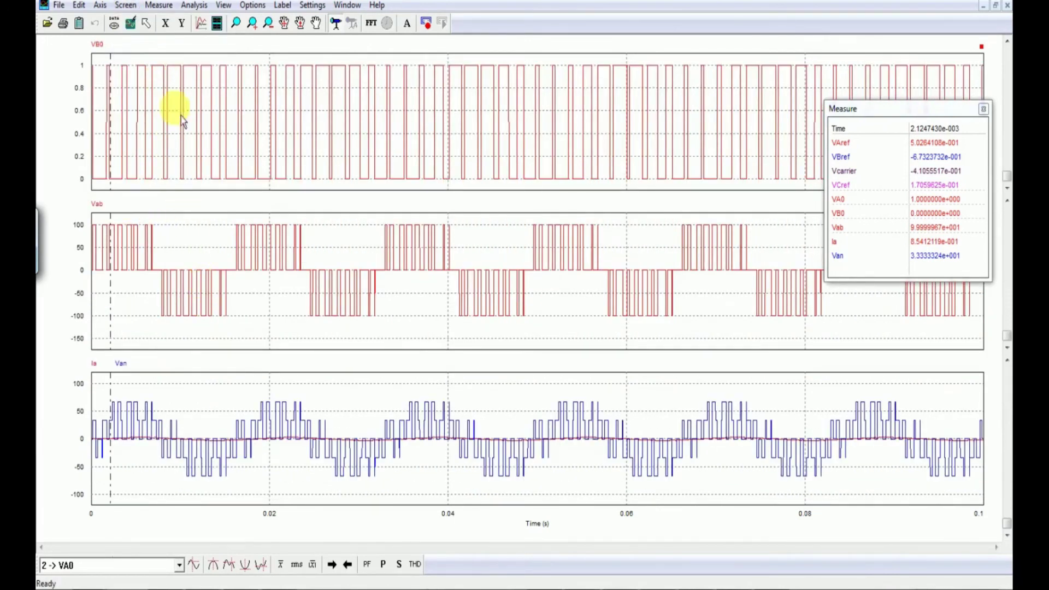
pyautogui.click(137, 93)
pyautogui.click(126, 5)
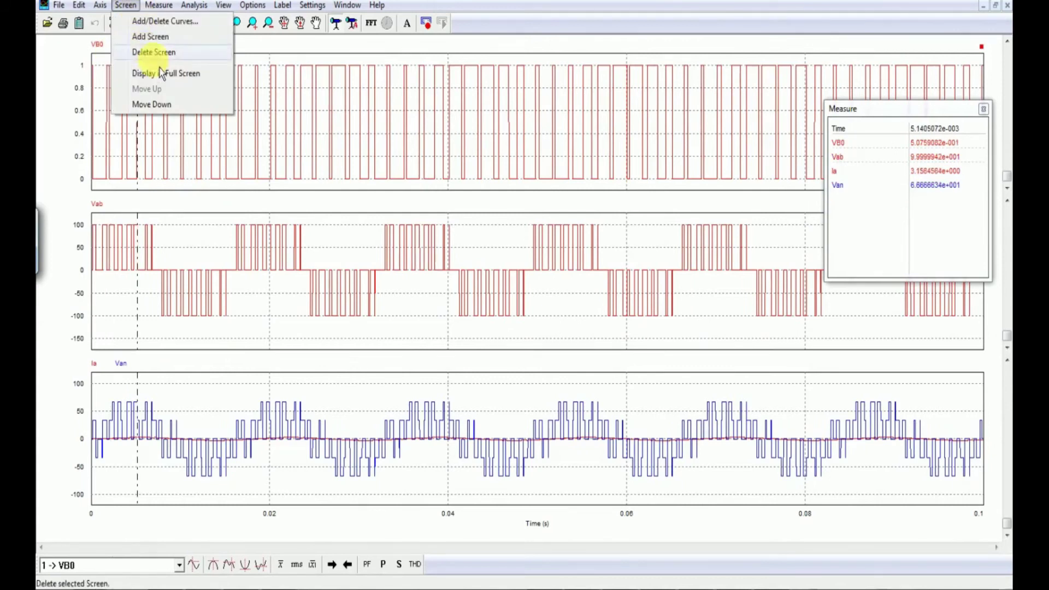
pyautogui.click(155, 53)
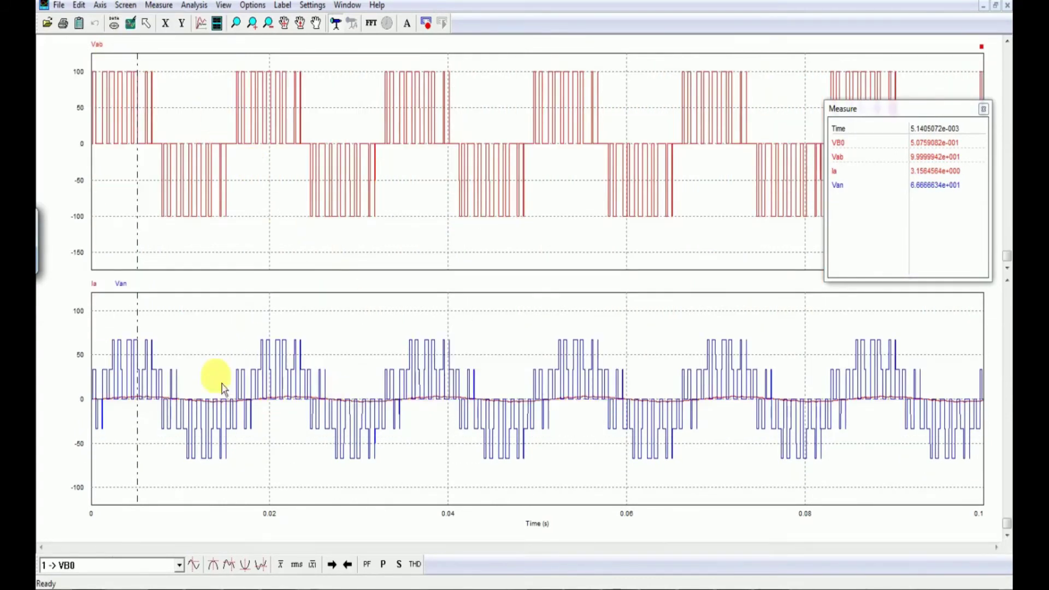
# - Replace Ia in the lower plot with the scaled expression Ia*20
pyautogui.doubleClick(94, 283)
pyautogui.doubleClick(571, 214)
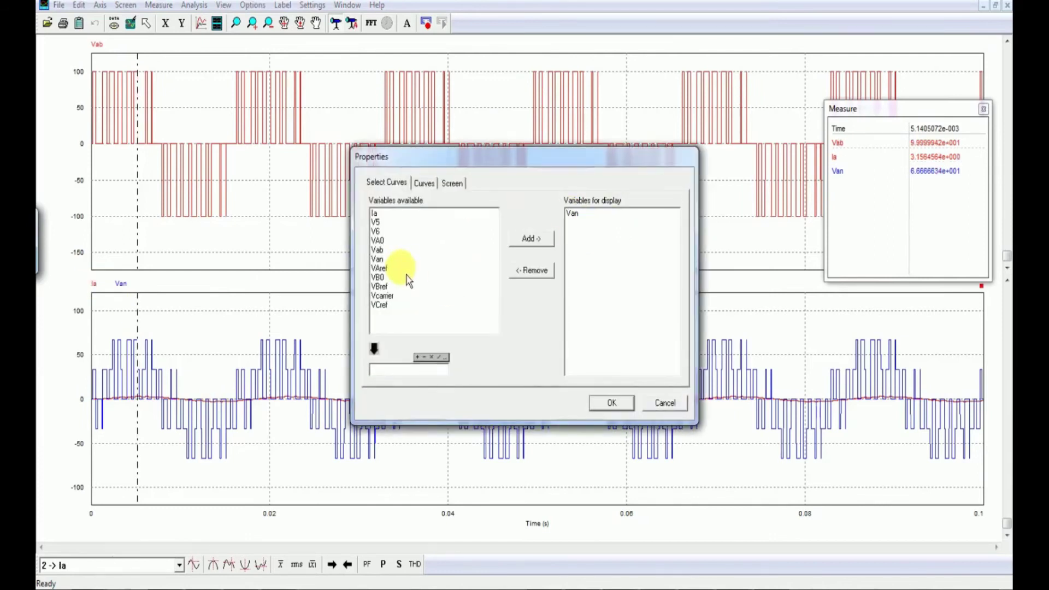
pyautogui.click(380, 216)
pyautogui.click(375, 348)
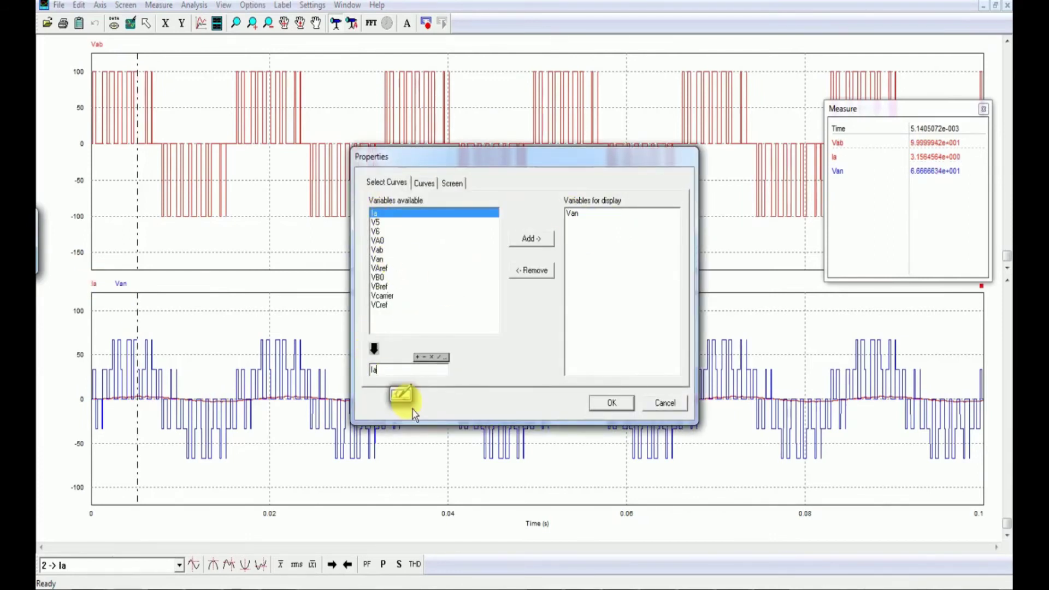
pyautogui.write('*')
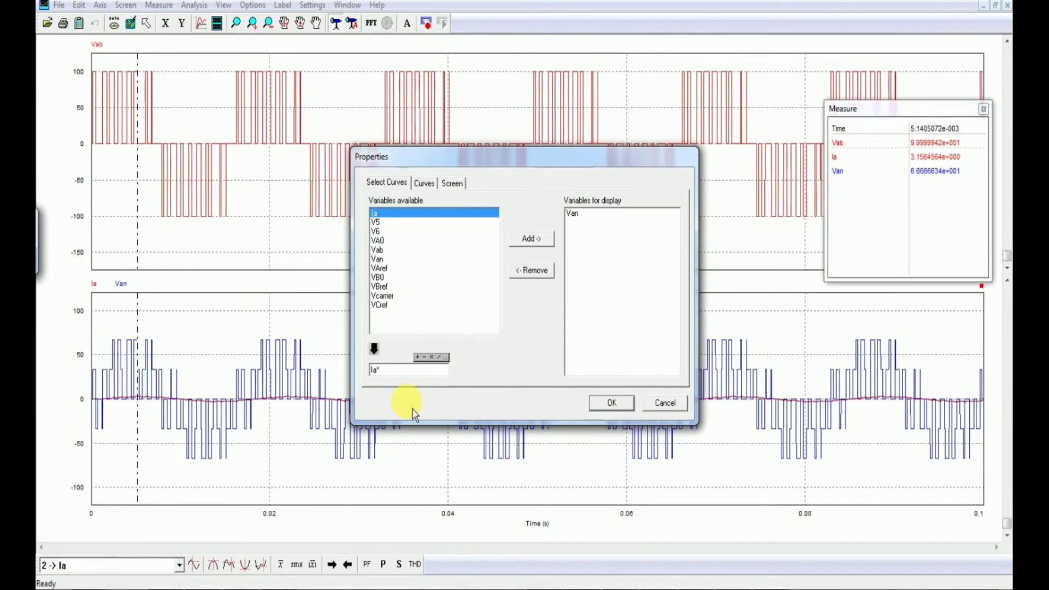
pyautogui.write('20')
pyautogui.click(611, 403)
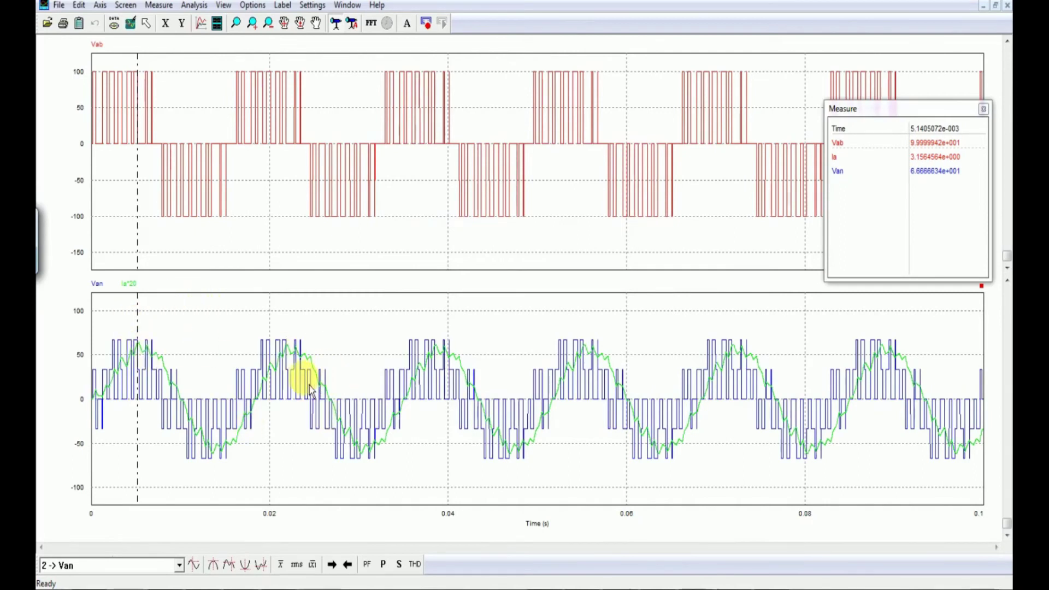
# - Draw the Ia*20 curve red with line thickness 2, then compare against the lecture slide
pyautogui.doubleClick(345, 324)
pyautogui.click(454, 183)
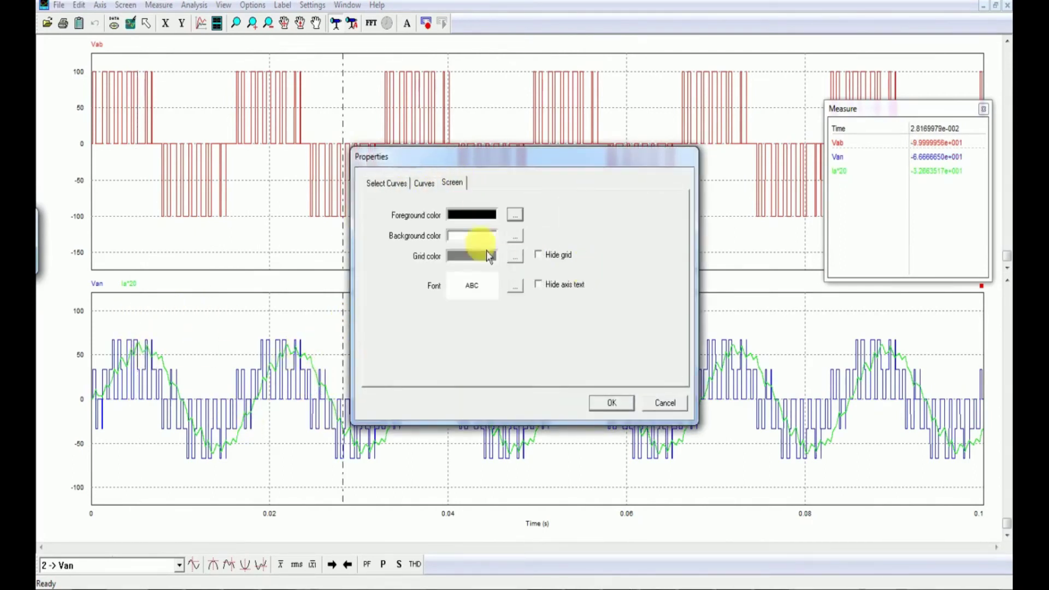
pyautogui.click(425, 183)
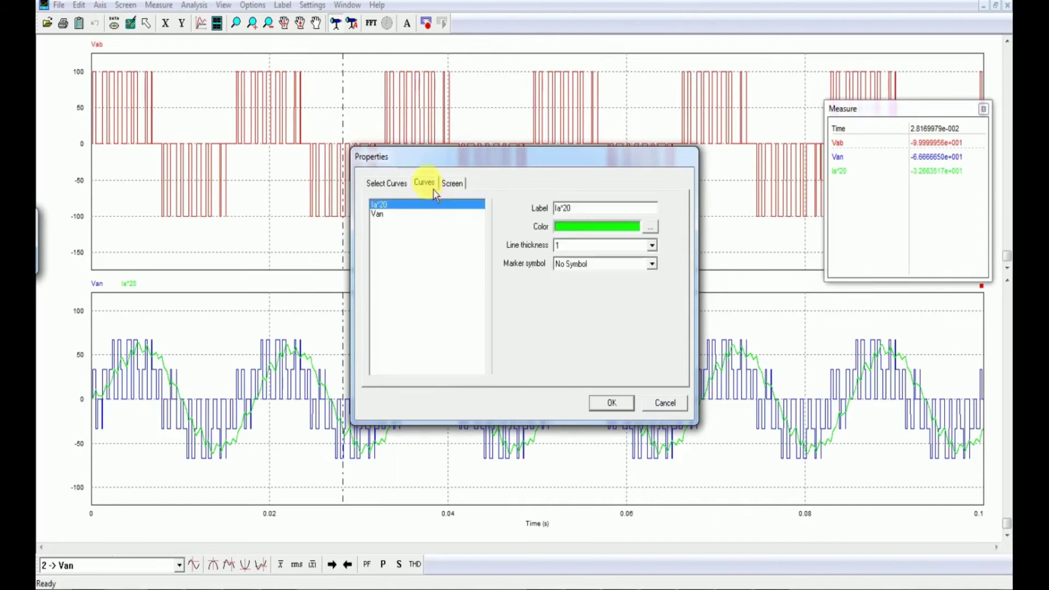
pyautogui.click(650, 227)
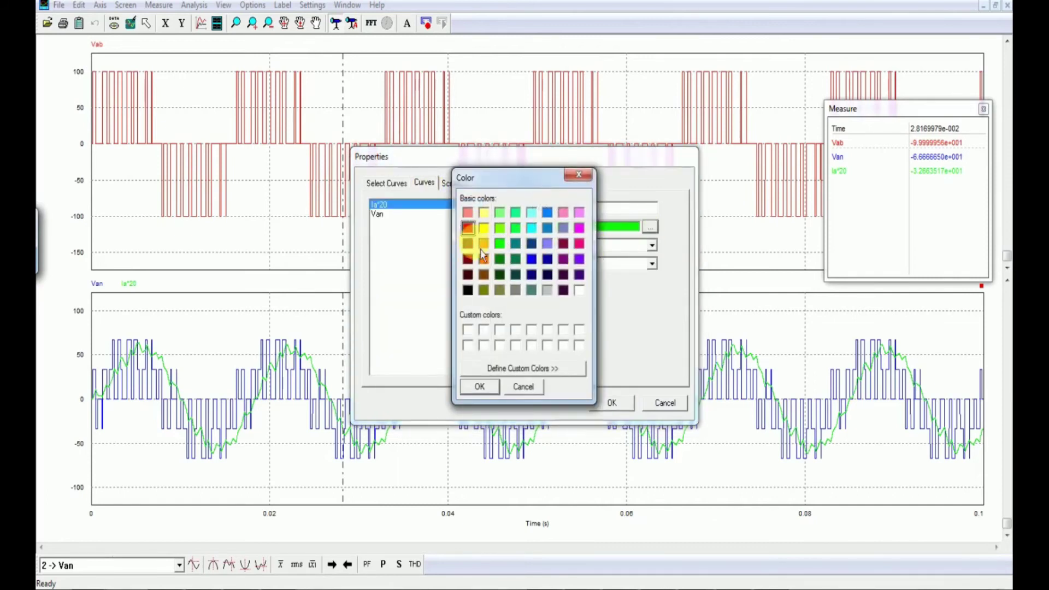
pyautogui.click(480, 386)
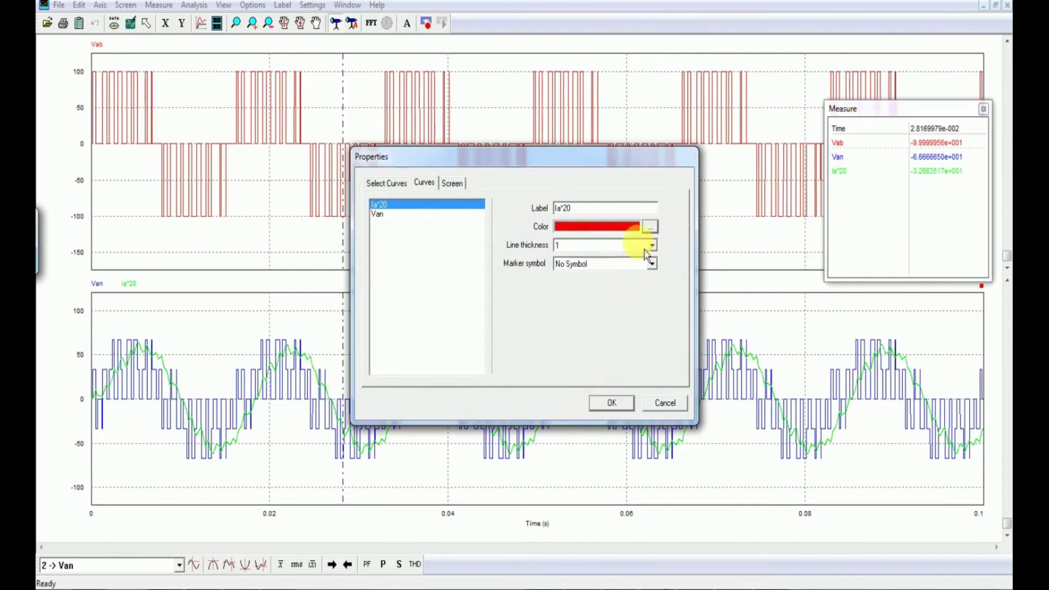
pyautogui.click(653, 245)
pyautogui.click(615, 270)
pyautogui.click(611, 403)
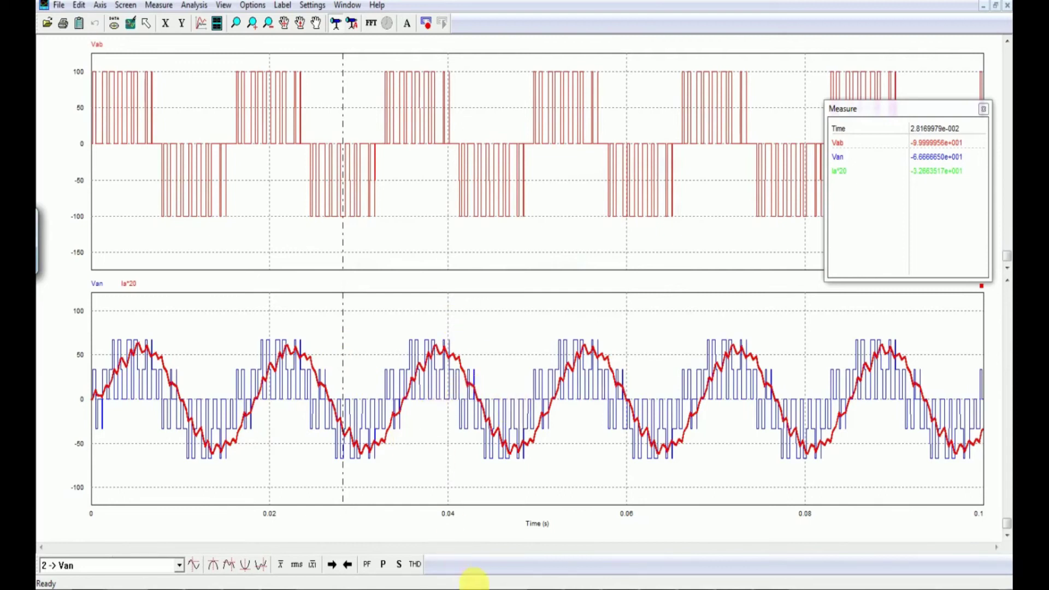
pyautogui.hotkey('alt', 'Tab')
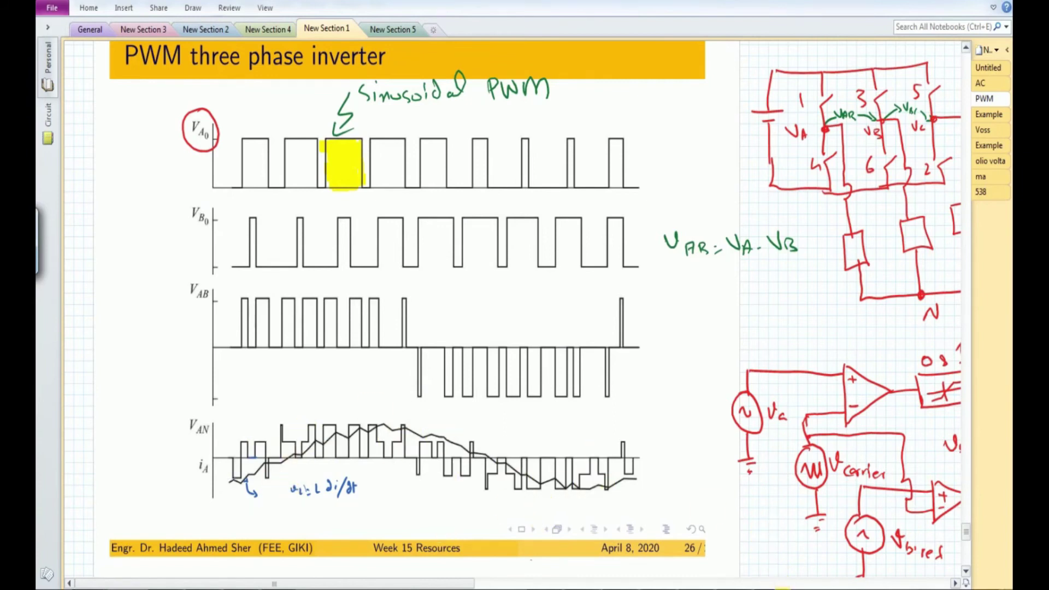
pyautogui.click(776, 589)
# - Zoom to about 0.035–0.051 s, then one switching edge, then restore 0–0.1 s
pyautogui.click(236, 23)
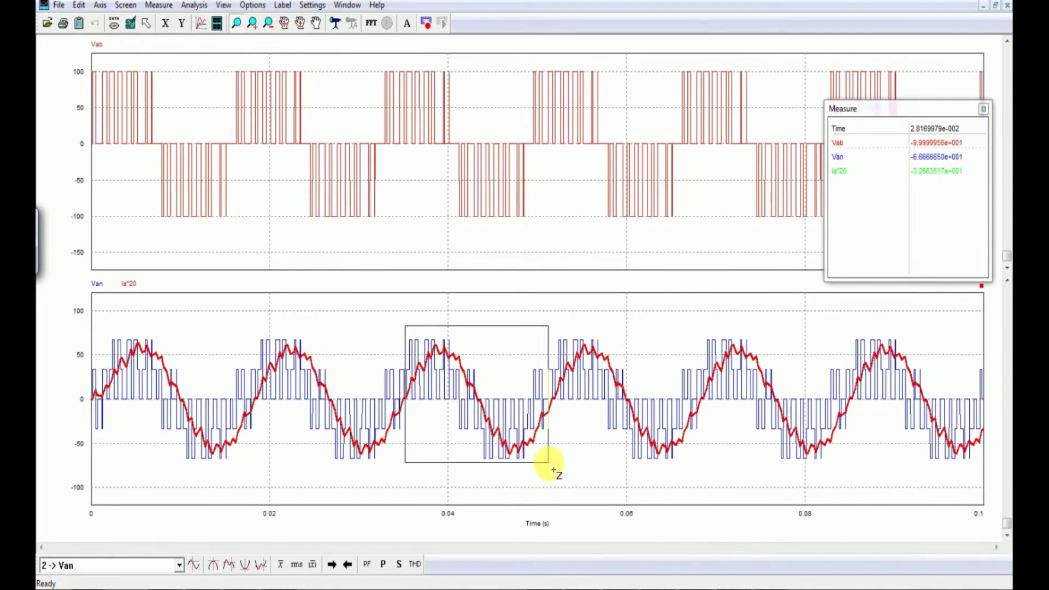
pyautogui.moveTo(405, 326); pyautogui.dragTo(548, 470)
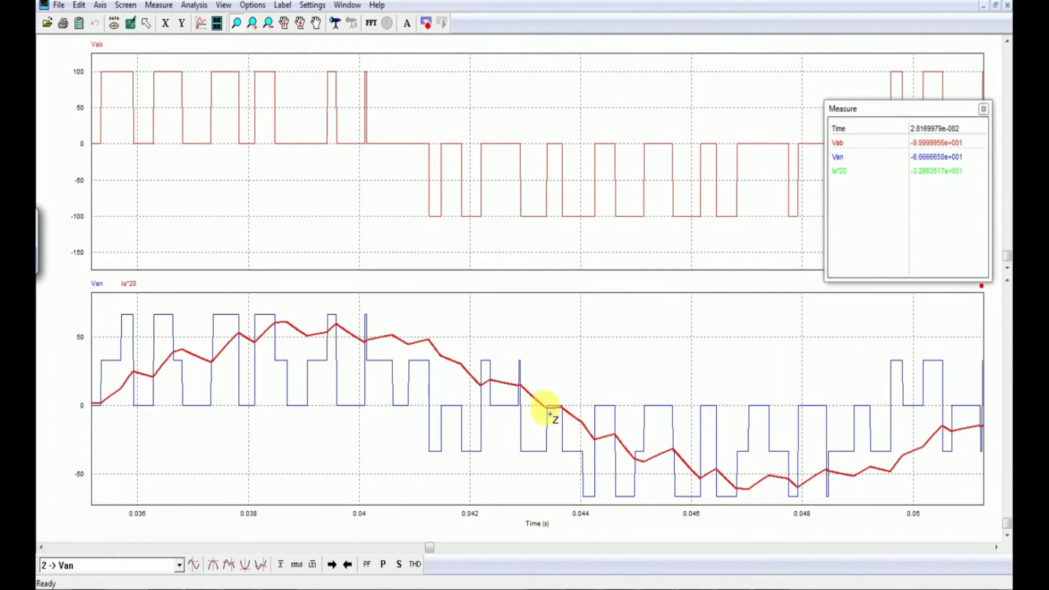
pyautogui.moveTo(545, 392); pyautogui.dragTo(572, 429)
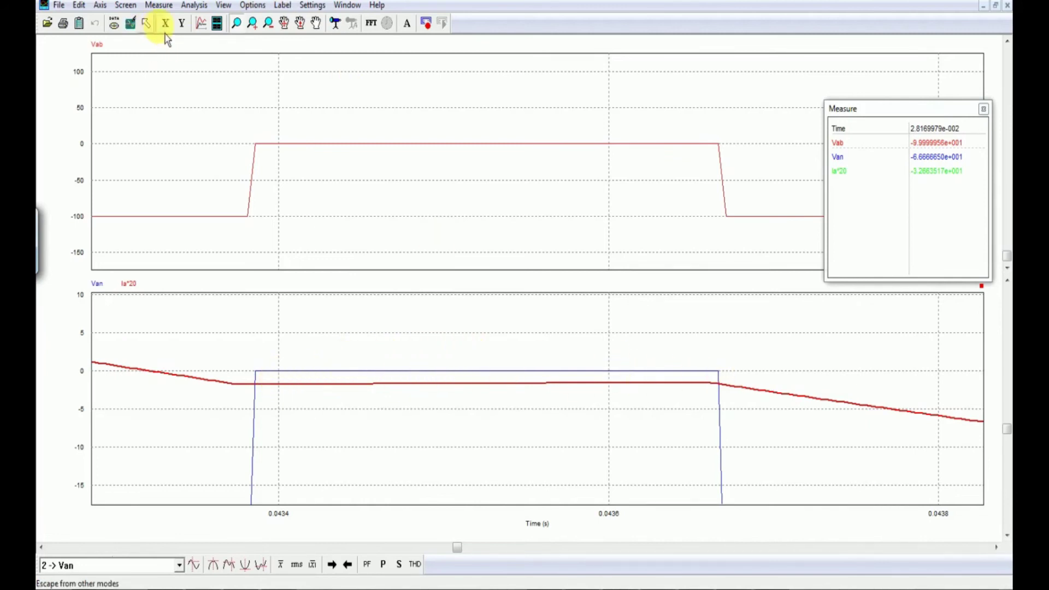
pyautogui.click(130, 23)
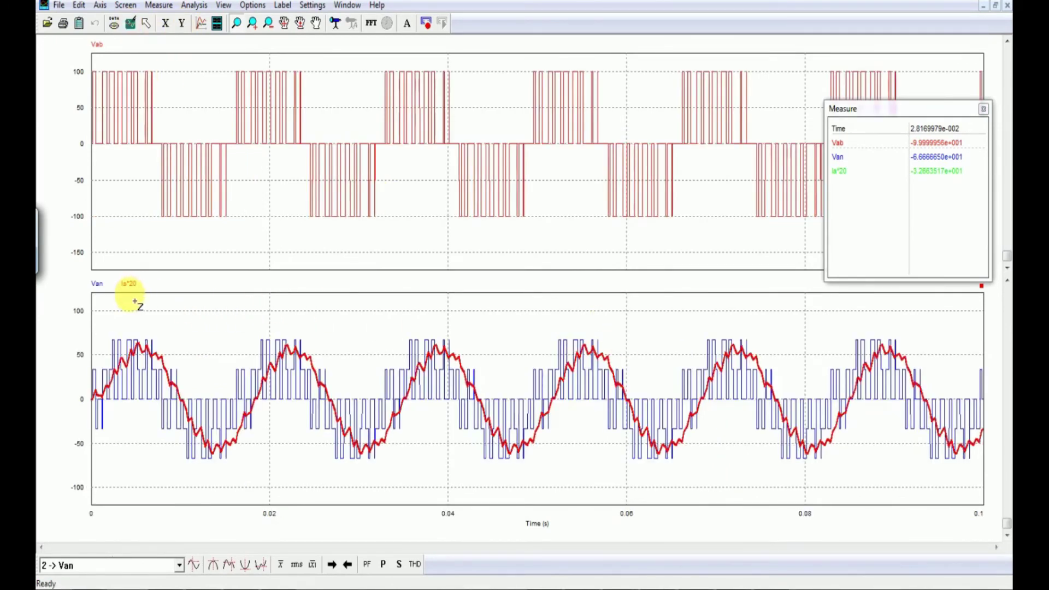
# - Delete the Van/Ia*20 plot and show Vab's FFT spectrum from 0 to 1260 Hz
pyautogui.click(135, 285)
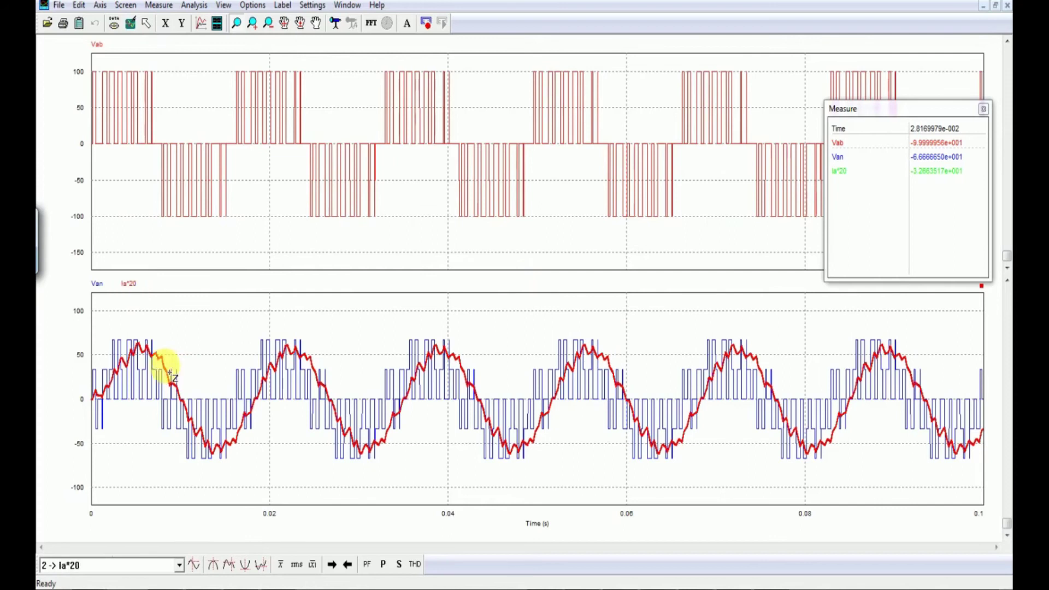
pyautogui.click(158, 6)
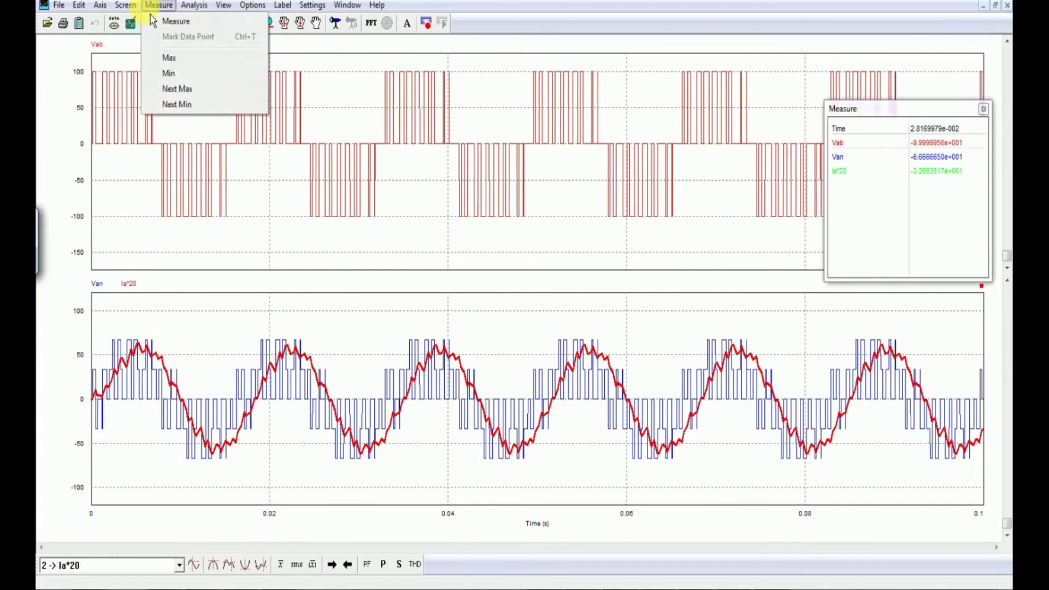
pyautogui.click(171, 53)
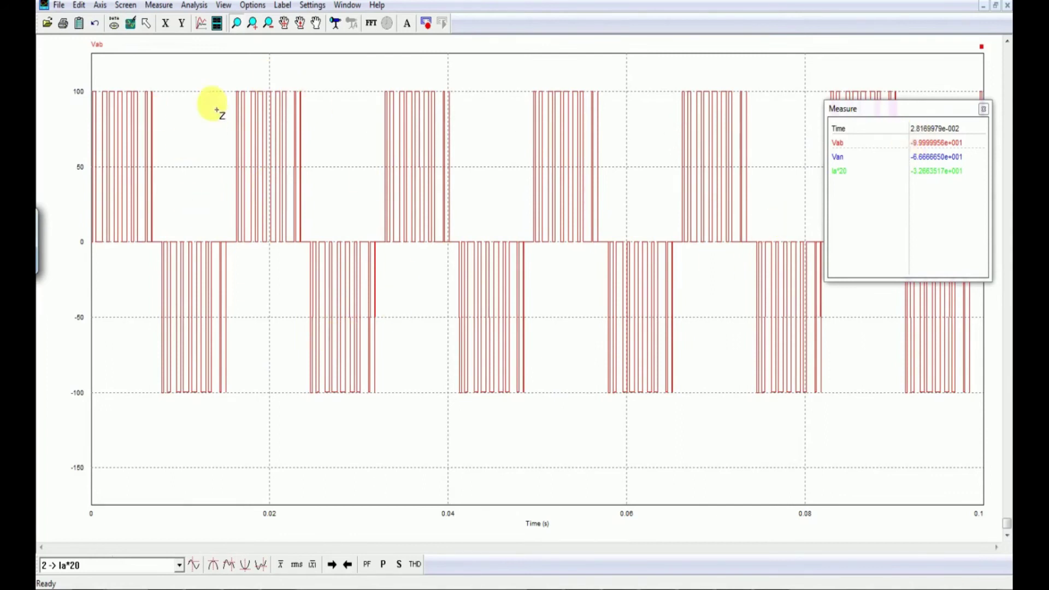
pyautogui.click(373, 23)
pyautogui.write('1260')
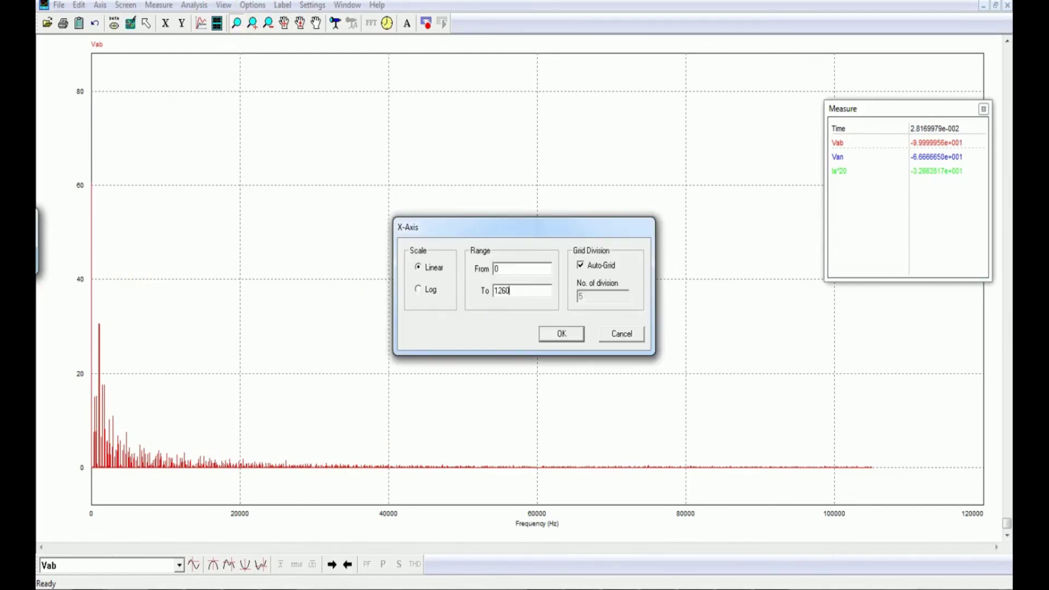
pyautogui.click(560, 333)
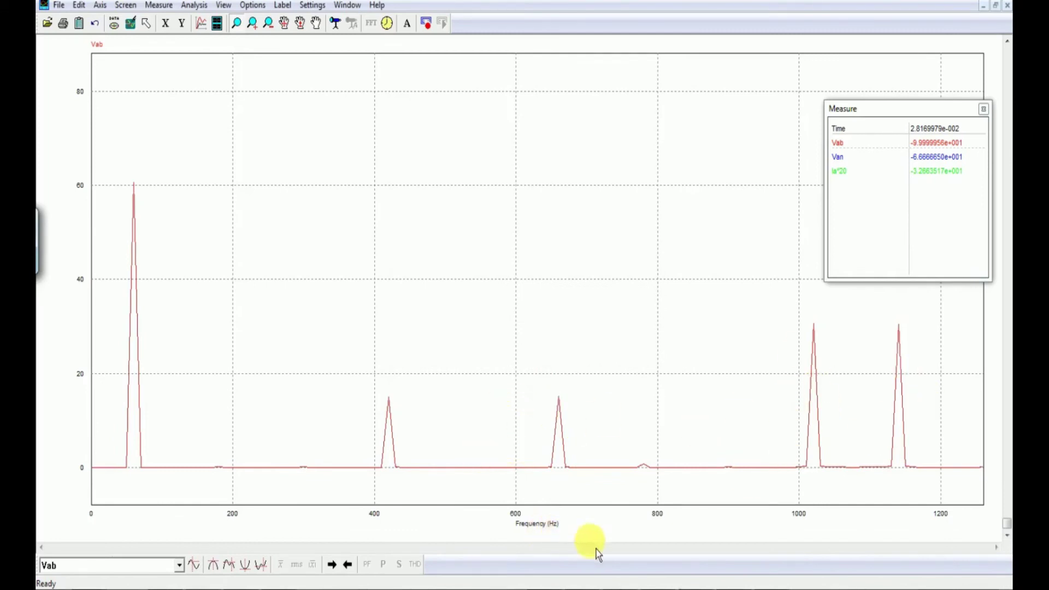
# - Highlight 0.606 in the m_a = 0.7 column of Table 8-8 in OneNote
pyautogui.click(661, 584)
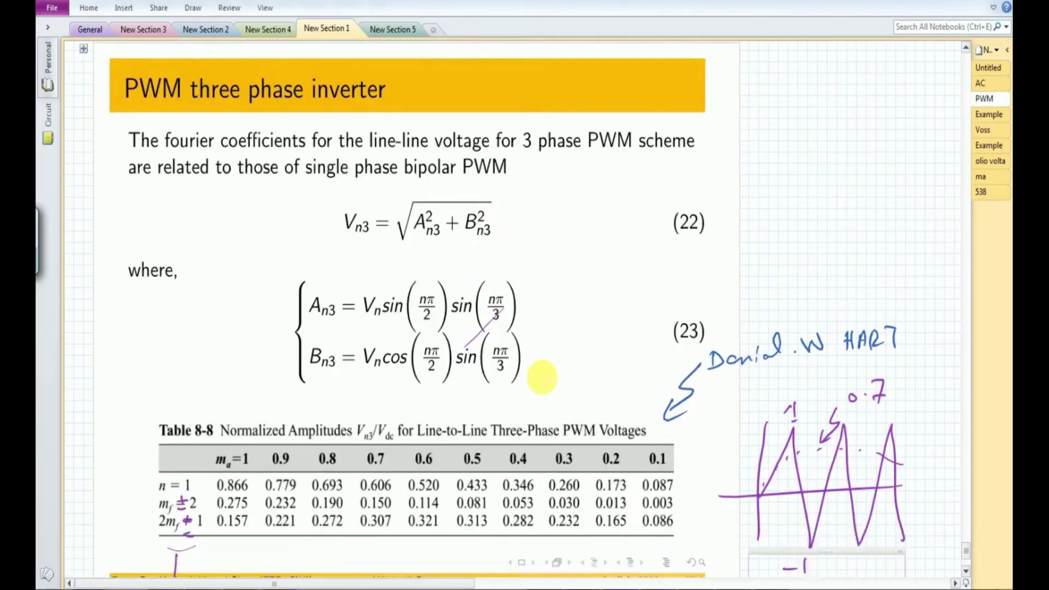
pyautogui.moveTo(367, 319); pyautogui.dragTo(376, 339)
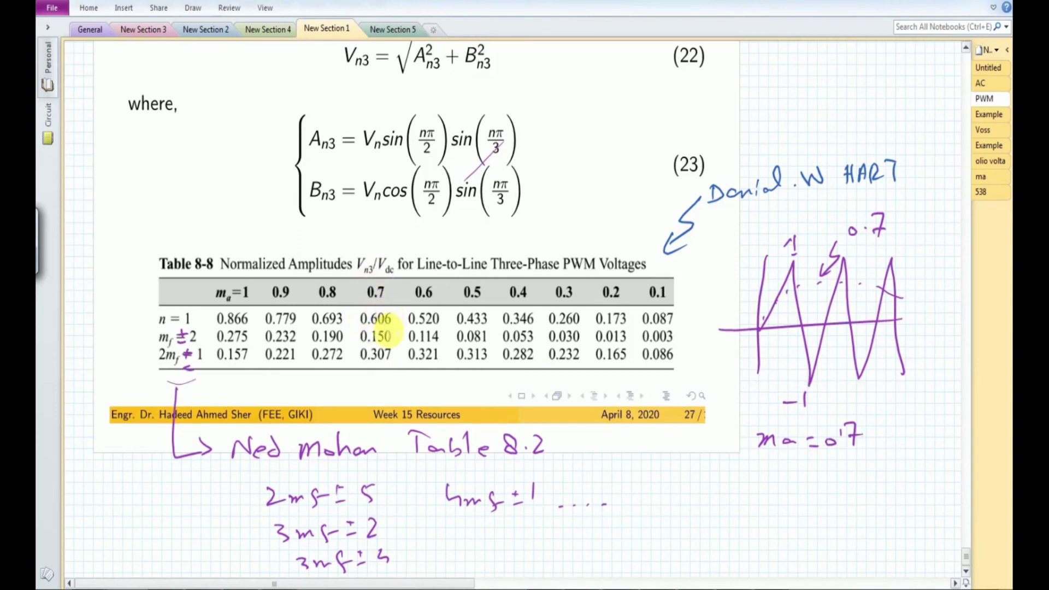
pyautogui.click(124, 7)
pyautogui.click(397, 331)
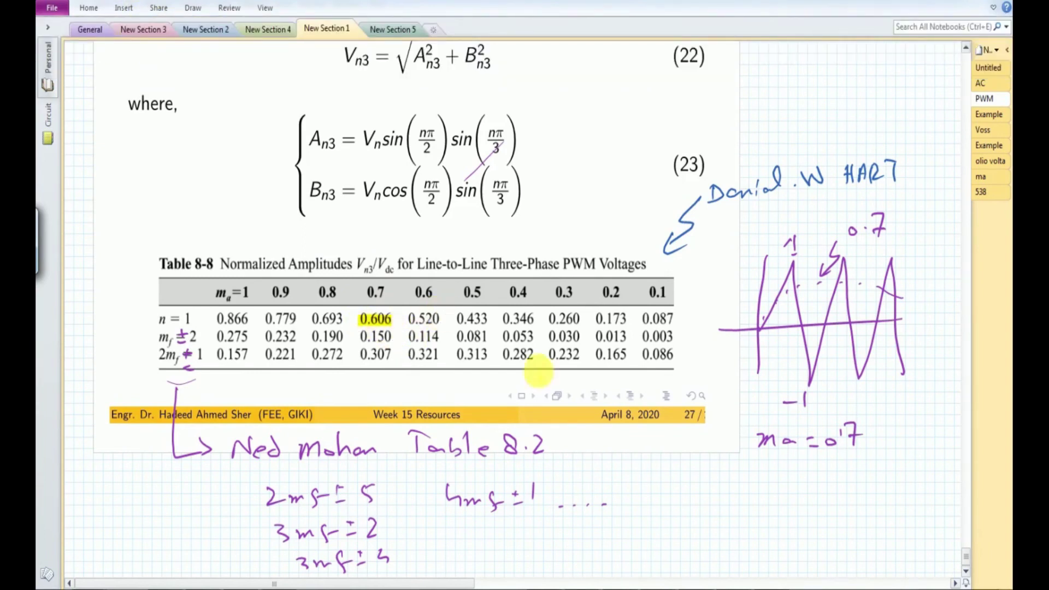
# - Measure Vab's 60 Hz fundamental peak at about 60.6, then return to OneNote
pyautogui.click(351, 587)
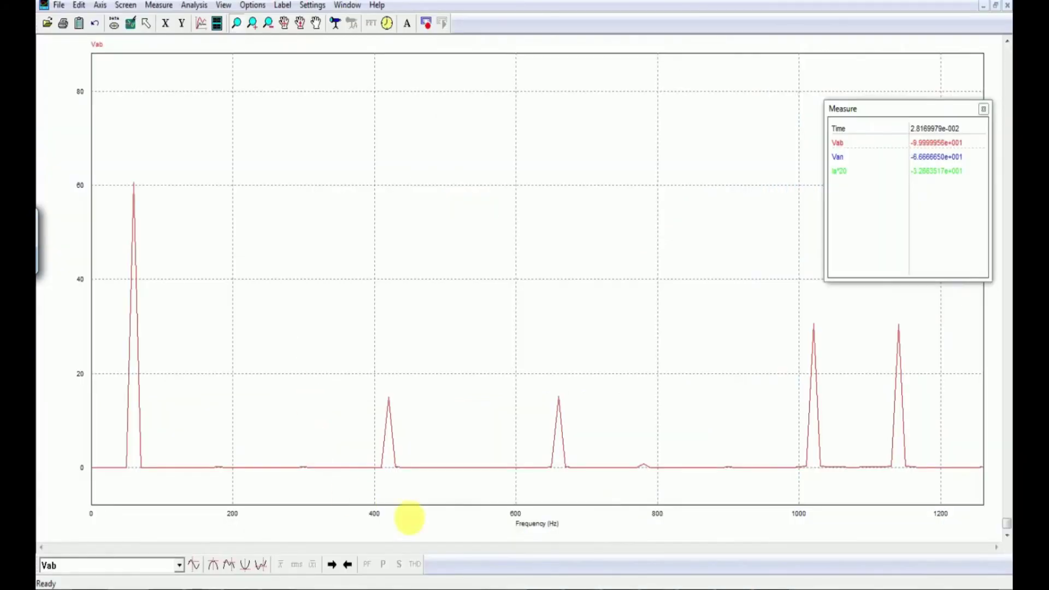
pyautogui.click(334, 566)
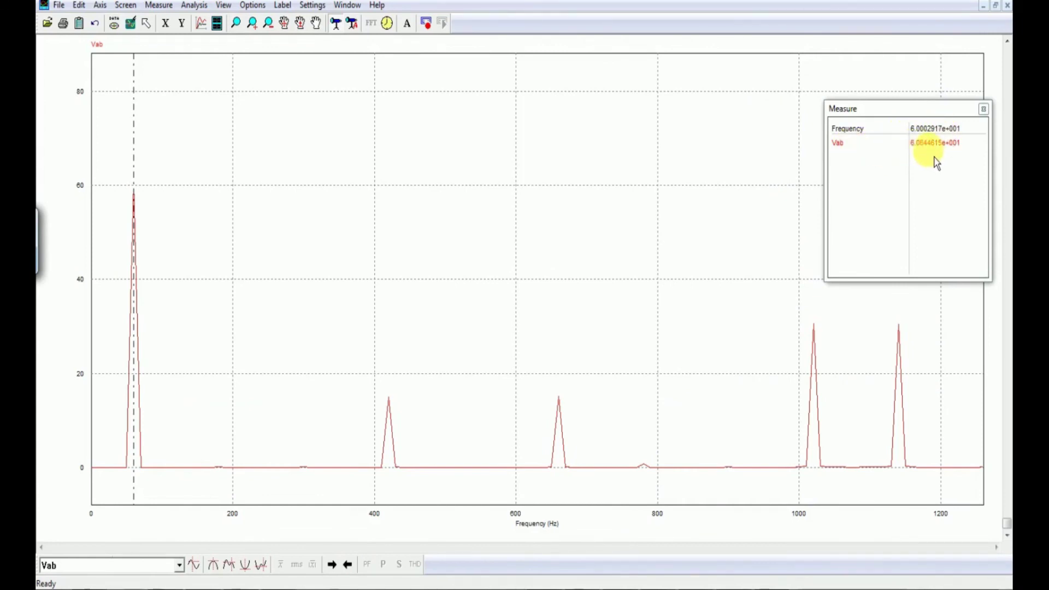
pyautogui.hotkey('alt', 'Tab')
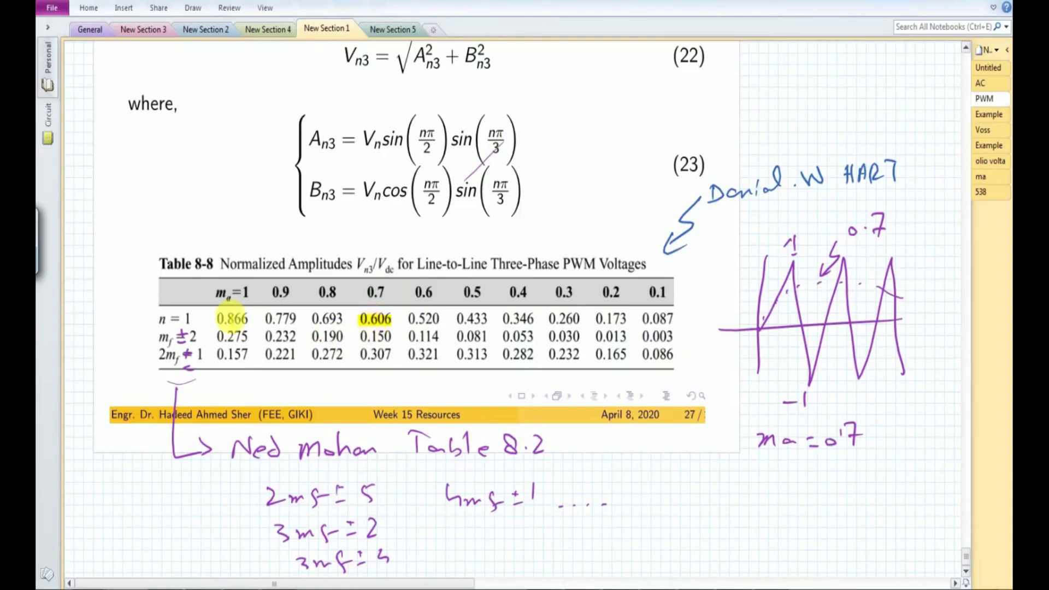
# - Highlight the m_f ±2 row label and handwrite f7 and f11 labels
pyautogui.moveTo(159, 336); pyautogui.dragTo(198, 335)
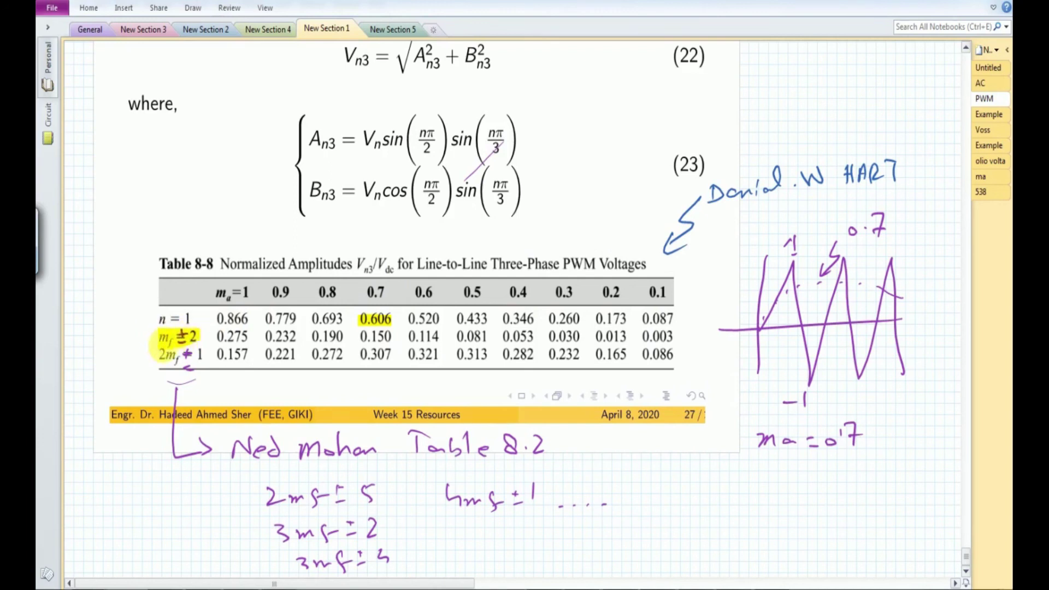
pyautogui.click(194, 8)
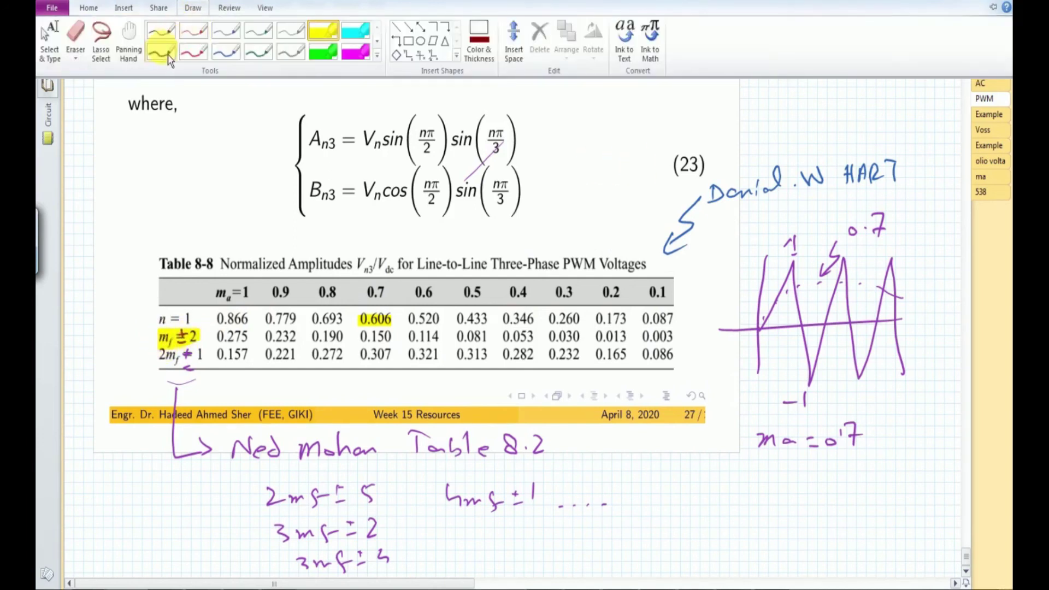
pyautogui.click(159, 49)
pyautogui.moveTo(585, 88); pyautogui.dragTo(579, 114)
pyautogui.moveTo(597, 99); pyautogui.dragTo(601, 117)
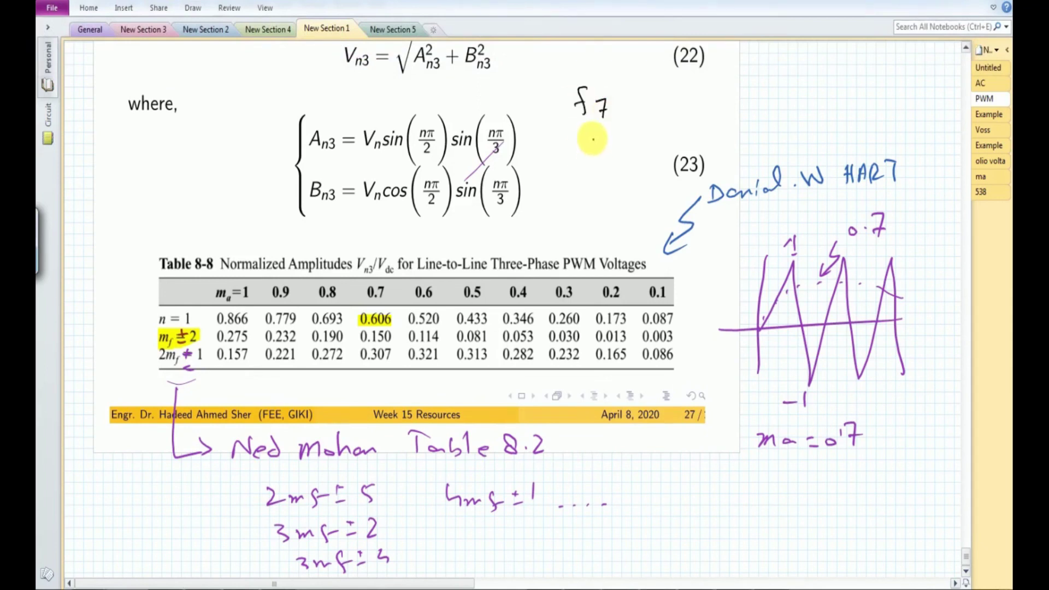
pyautogui.click(194, 9)
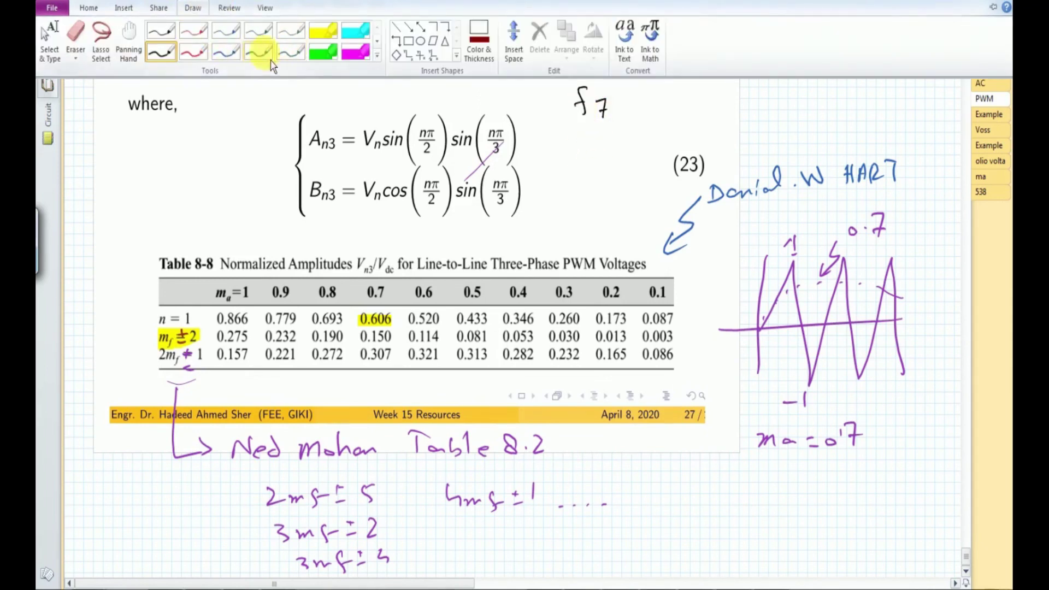
pyautogui.click(259, 52)
pyautogui.moveTo(594, 132); pyautogui.dragTo(588, 149)
pyautogui.click(604, 145)
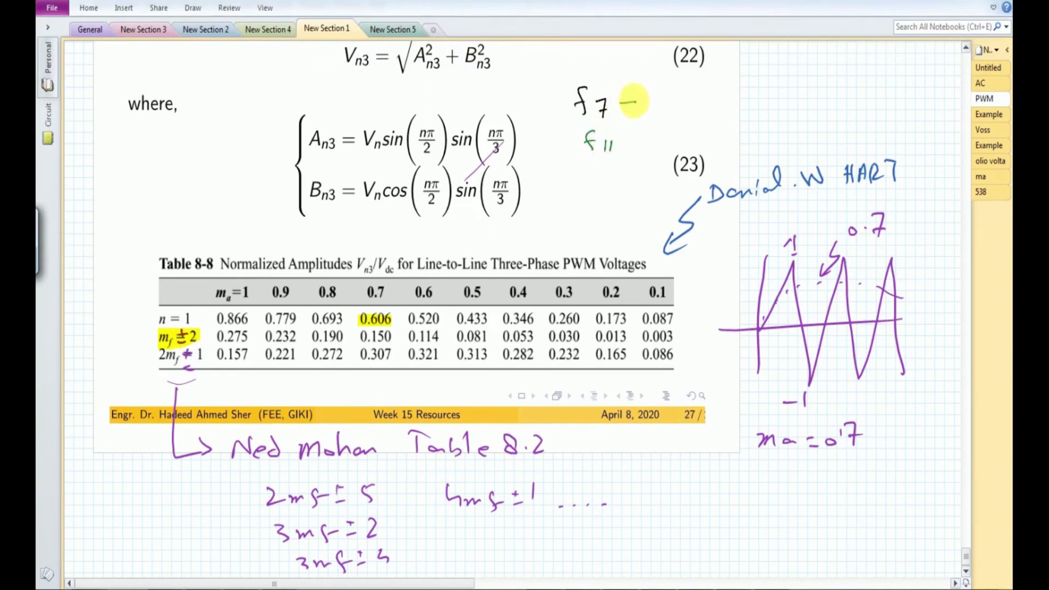
# - Add arrows to f7 → 420 Hz and f11 → 60×11 = 660 Hz, and circle 0.150
pyautogui.moveTo(620, 104); pyautogui.dragTo(646, 102)
pyautogui.moveTo(636, 96)
pyautogui.mouseDown()
pyautogui.moveTo(637, 110)
pyautogui.moveTo(774, 87)
pyautogui.mouseUp()
pyautogui.moveTo(787, 81); pyautogui.dragTo(794, 99)
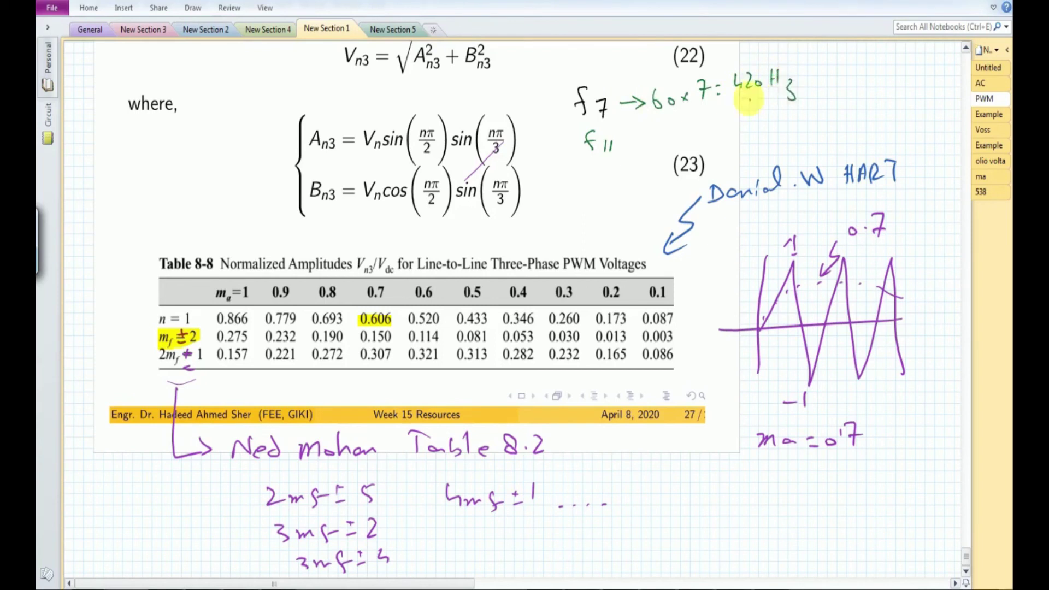
pyautogui.moveTo(637, 136); pyautogui.dragTo(666, 132)
pyautogui.moveTo(654, 126); pyautogui.dragTo(723, 125)
pyautogui.moveTo(729, 121); pyautogui.dragTo(790, 125)
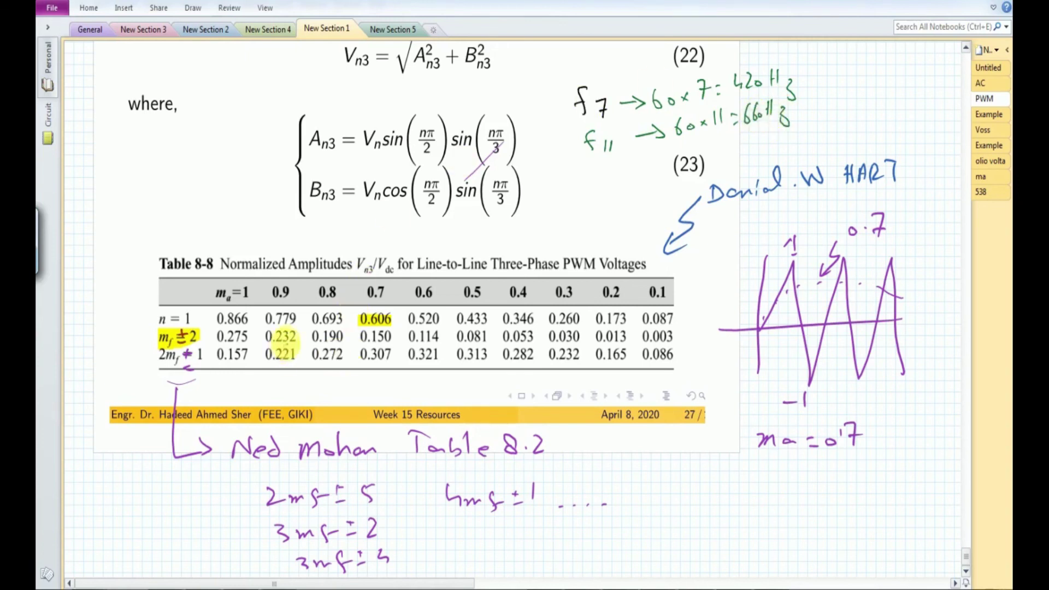
pyautogui.moveTo(359, 345)
pyautogui.mouseDown()
pyautogui.moveTo(375, 351)
pyautogui.moveTo(383, 327)
pyautogui.moveTo(361, 348)
pyautogui.mouseUp()
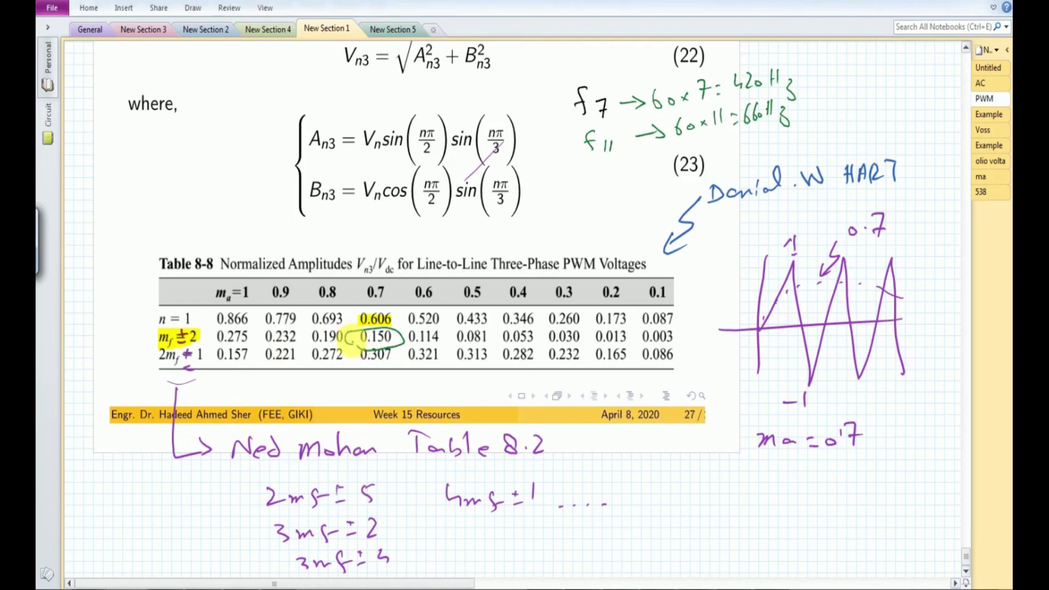
# - Move the Vab measurement cursor to the 420 Hz harmonic peak, reading about 15.0
pyautogui.click(330, 588)
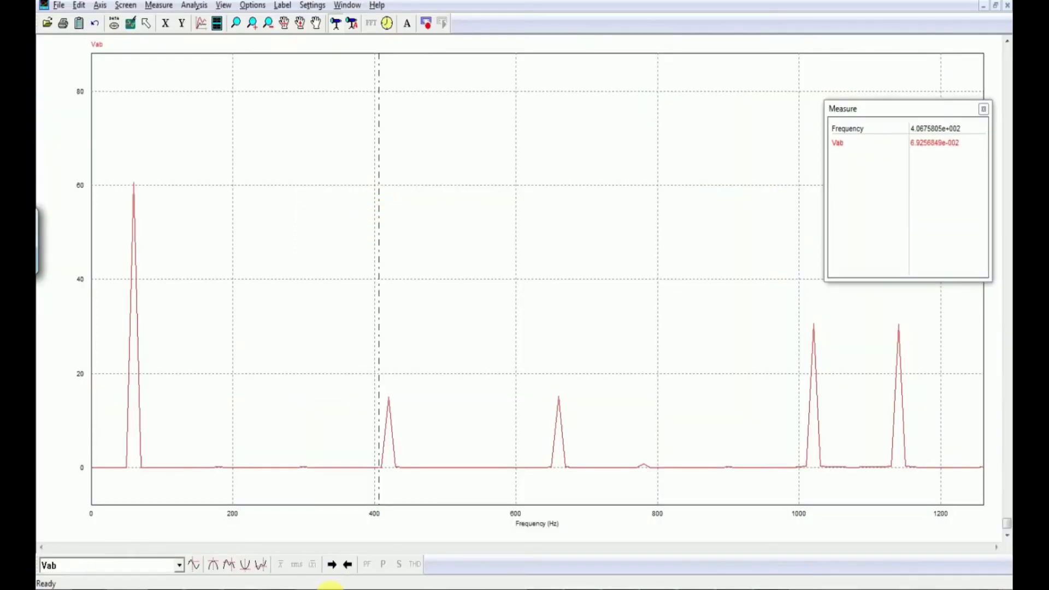
pyautogui.click(333, 566)
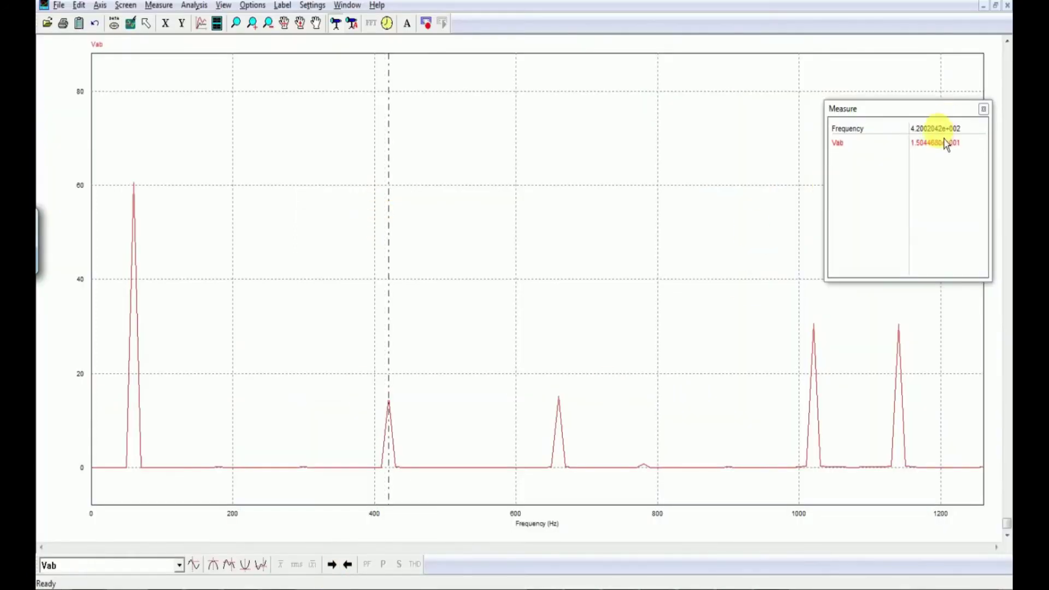